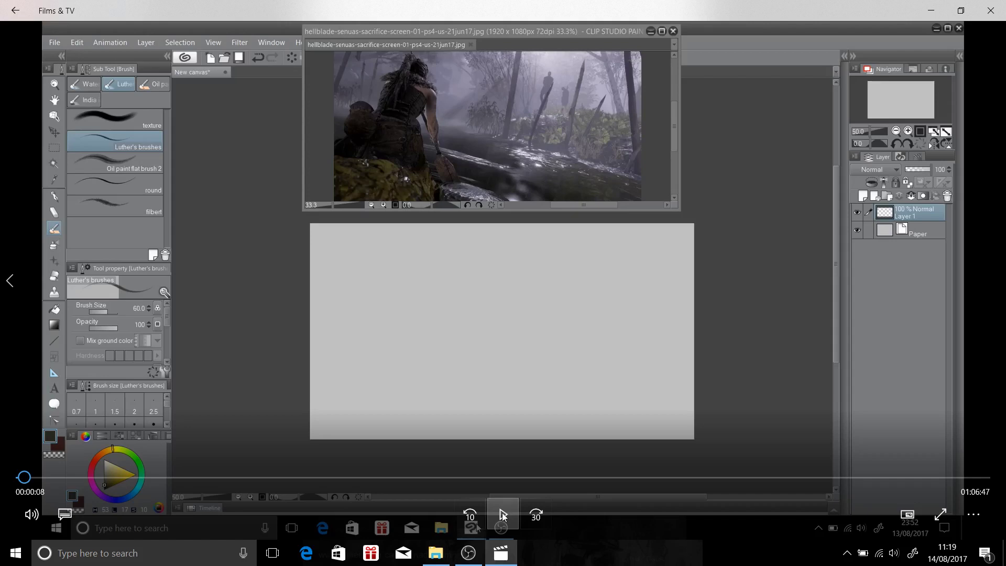
Start playback of the landscape painting recording
click(502, 513)
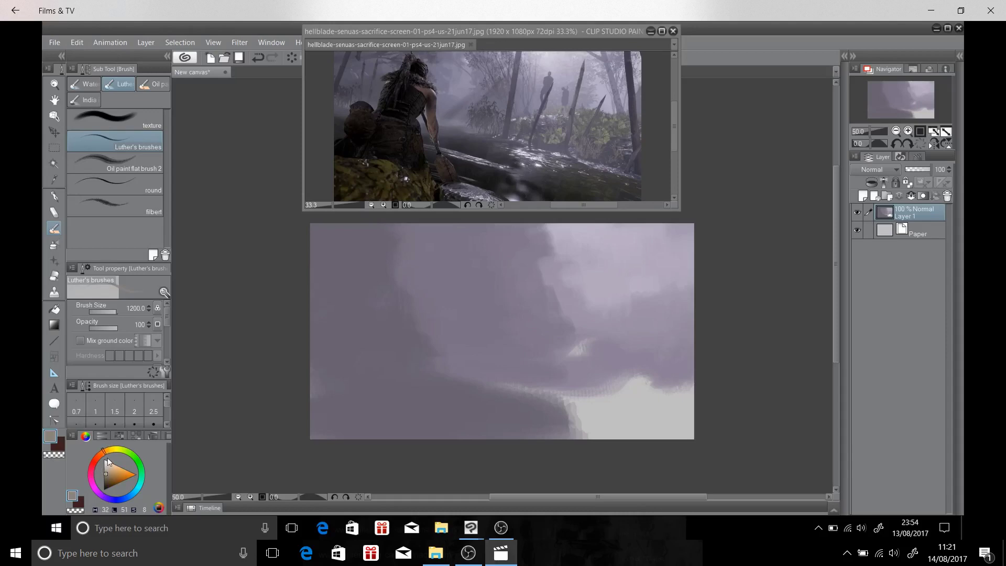
Pick a very dark olive-grey (hue 48), reduce the brush size, and block in the dark ground across the canvas's lower-left area
drag(108, 457, 105, 486)
click(104, 484)
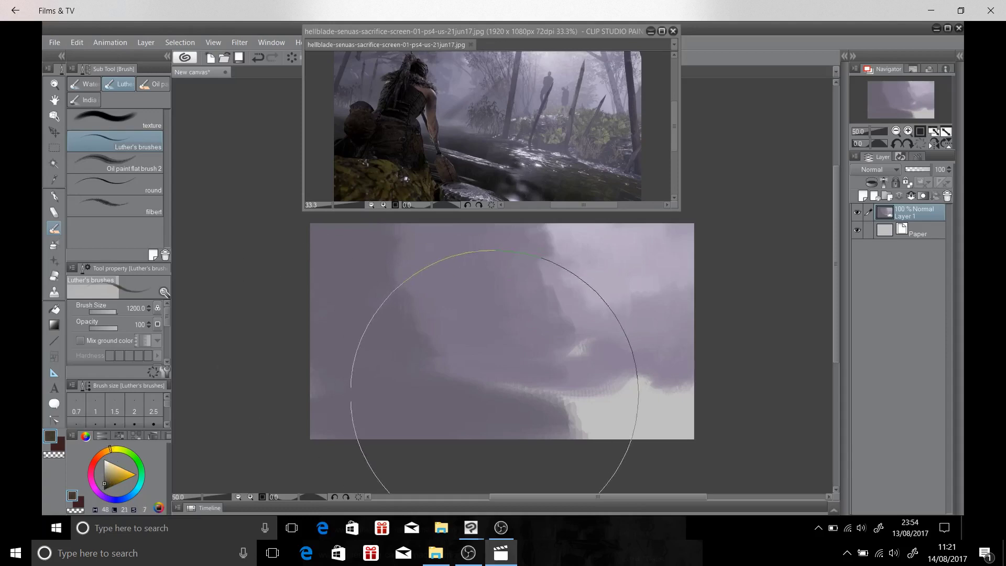
key(bracketleft)
key(bracketleft)
key(bracketleft)
mouse_move(403, 348)
mouse_down()
mouse_move(339, 360)
mouse_move(415, 369)
mouse_move(497, 361)
mouse_up()
drag(318, 338, 365, 342)
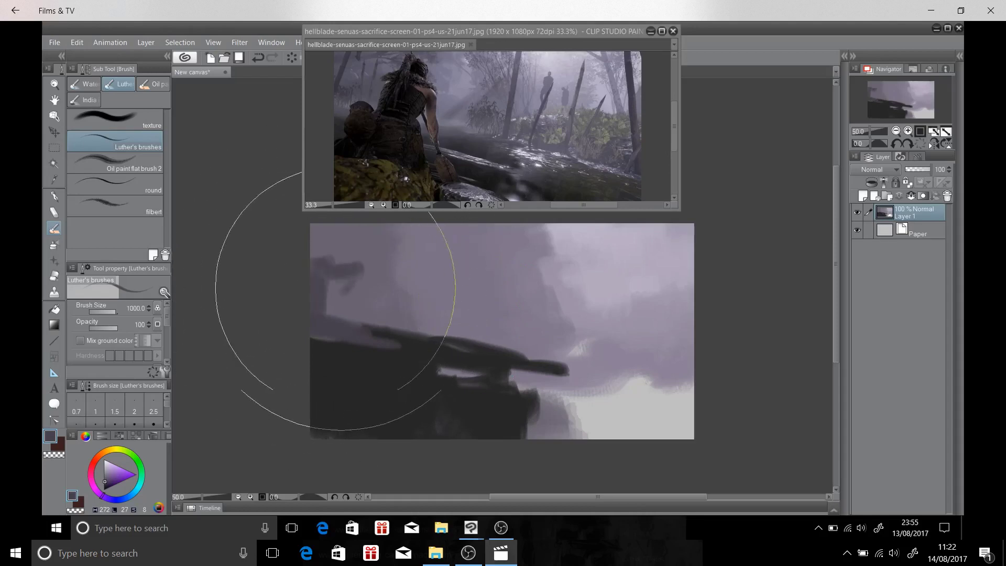
Skip the painting recording 30 seconds ahead
mouse_move(711, 401)
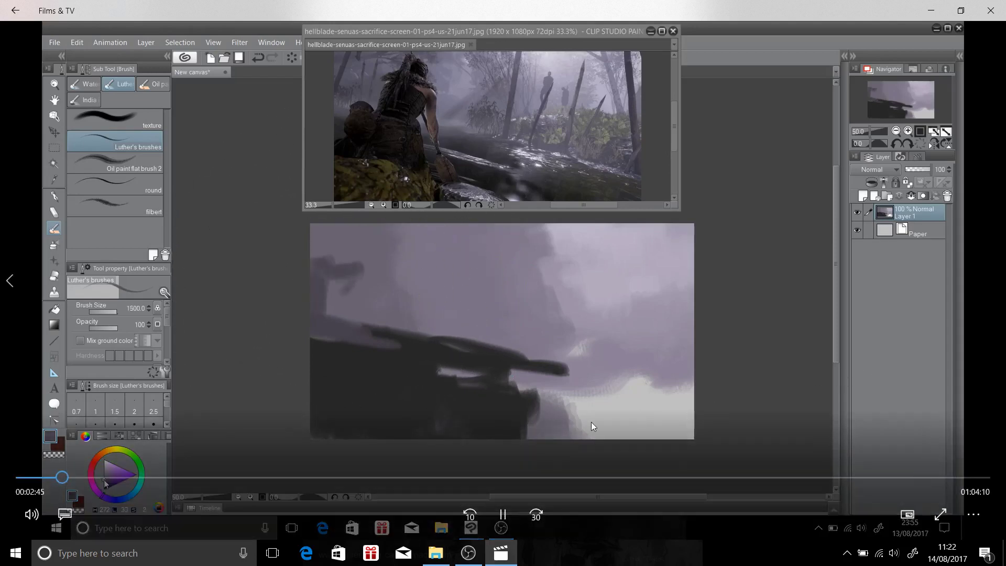
click(535, 515)
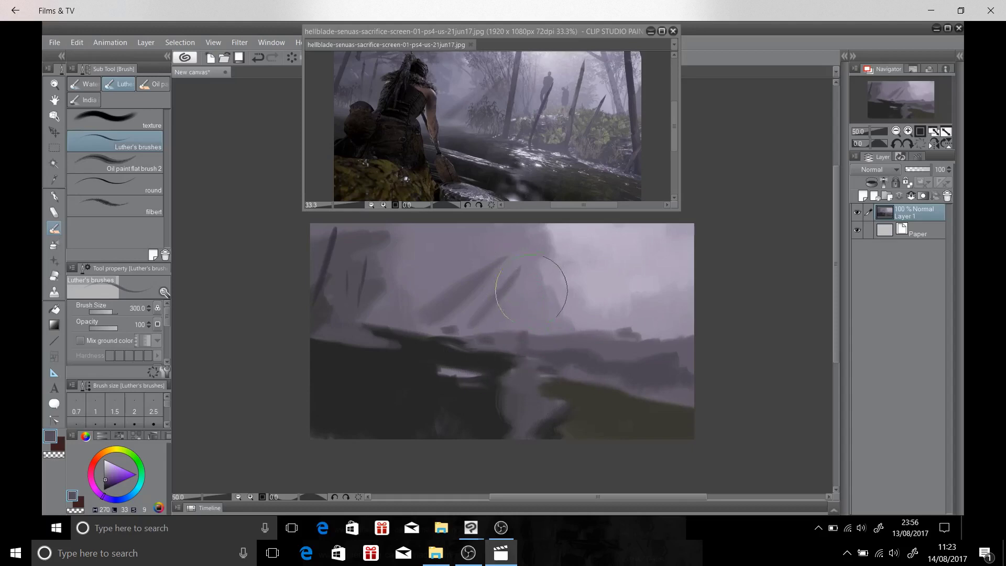
Paint a tall, dark purple-grey tree trunk near the centre of the landscape with the brush at size 300
mouse_move(531, 290)
mouse_down()
mouse_move(523, 342)
mouse_move(525, 302)
mouse_up()
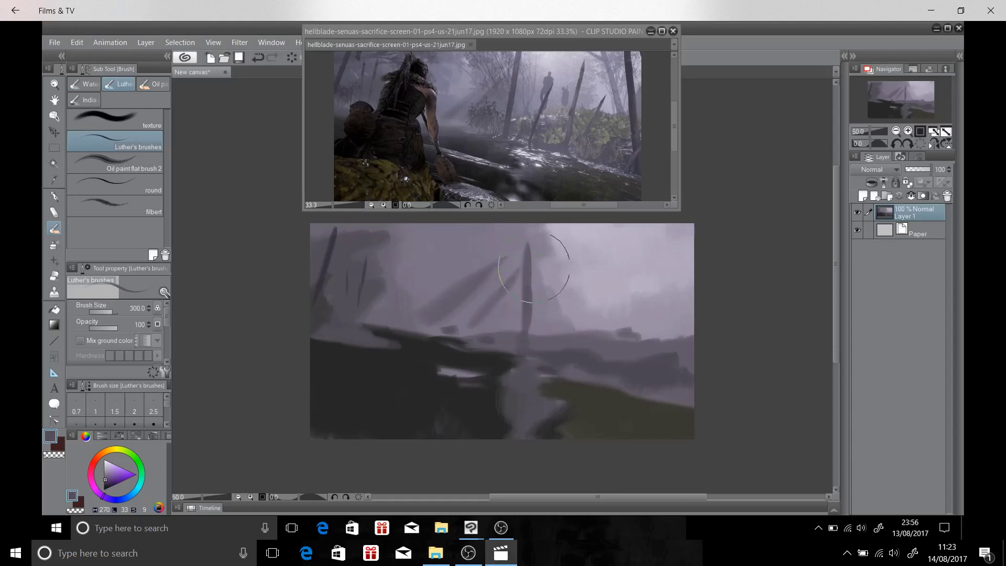
mouse_move(533, 268)
mouse_down()
mouse_move(538, 240)
mouse_move(526, 343)
mouse_move(533, 240)
mouse_move(521, 319)
mouse_up()
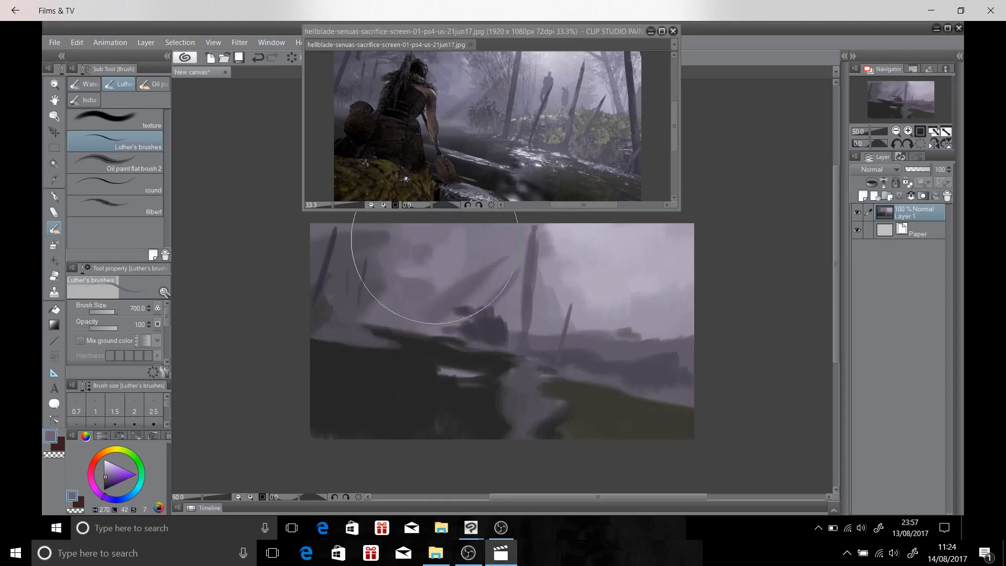
Skip through the recording in repeated 30-second jumps to review the background trees, foliage and wooden stakes being painted
mouse_move(841, 373)
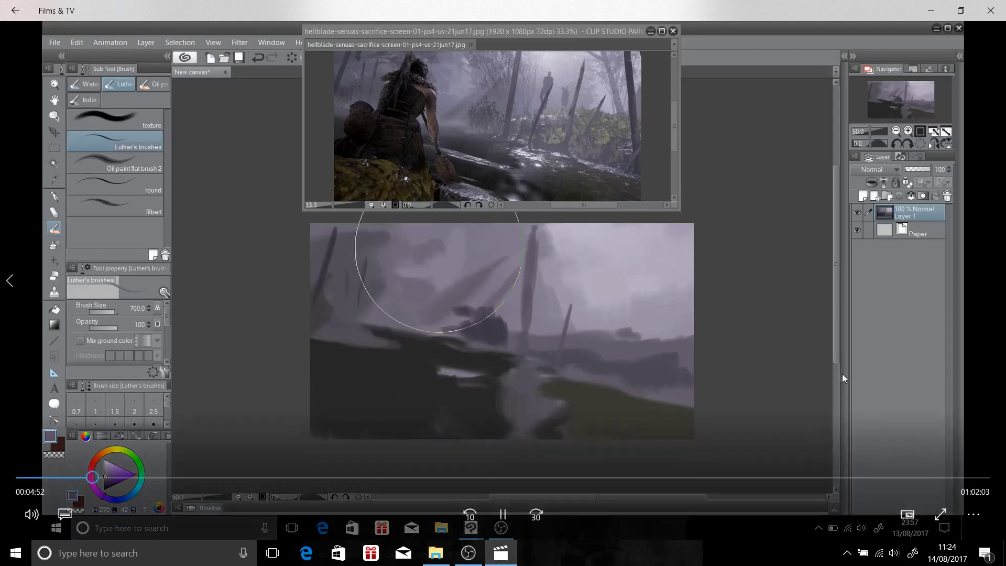
click(534, 515)
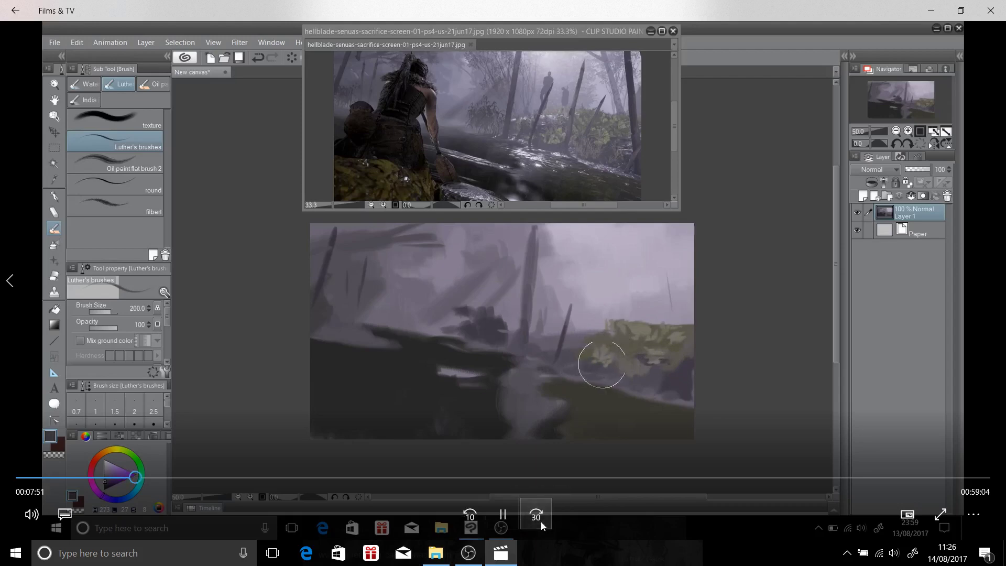
click(540, 521)
click(540, 520)
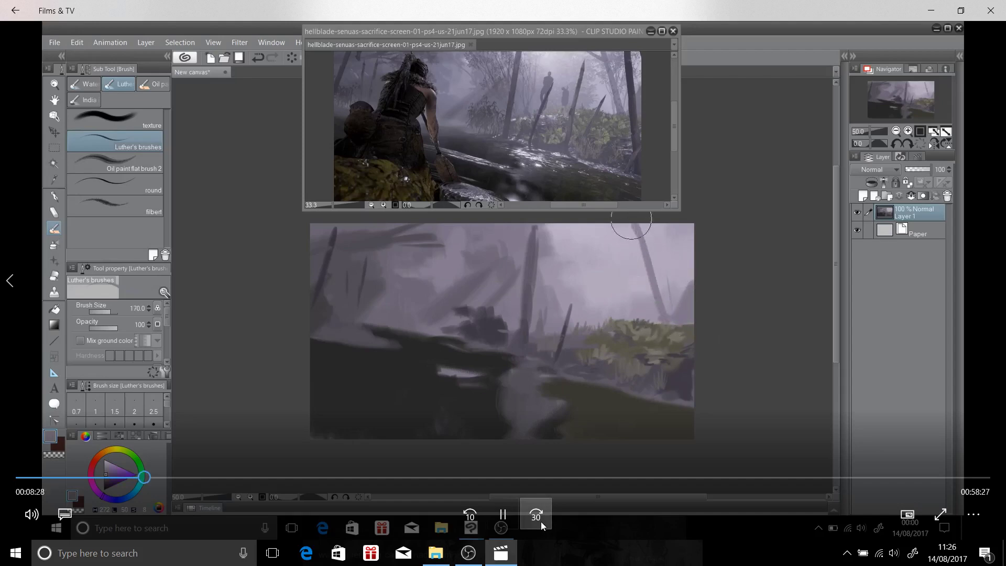
click(537, 512)
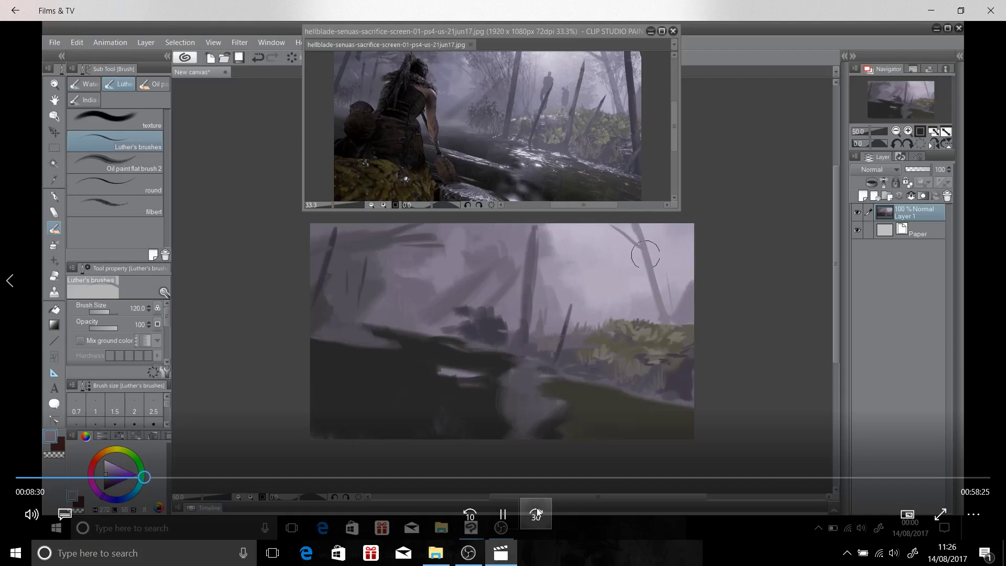
click(536, 512)
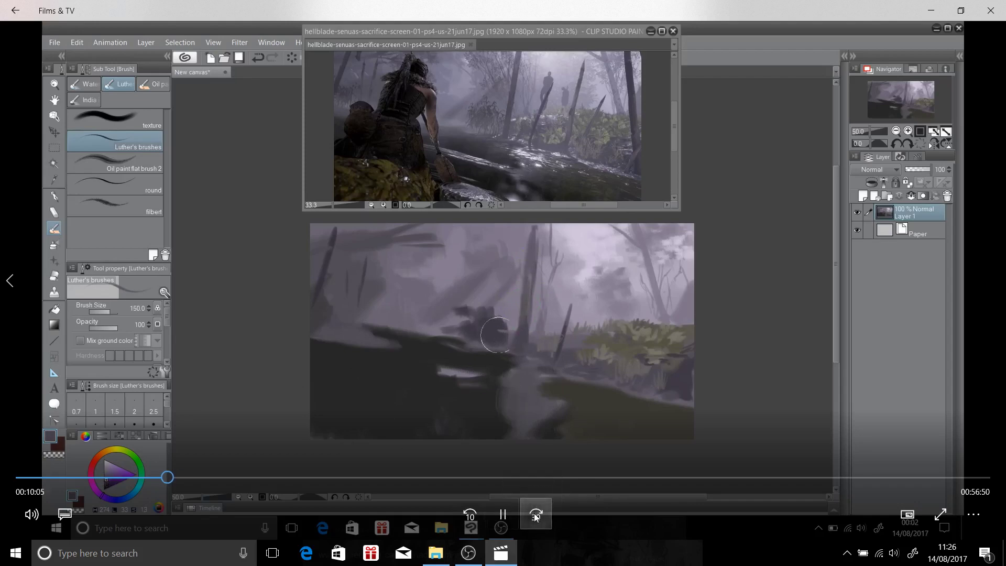
click(534, 514)
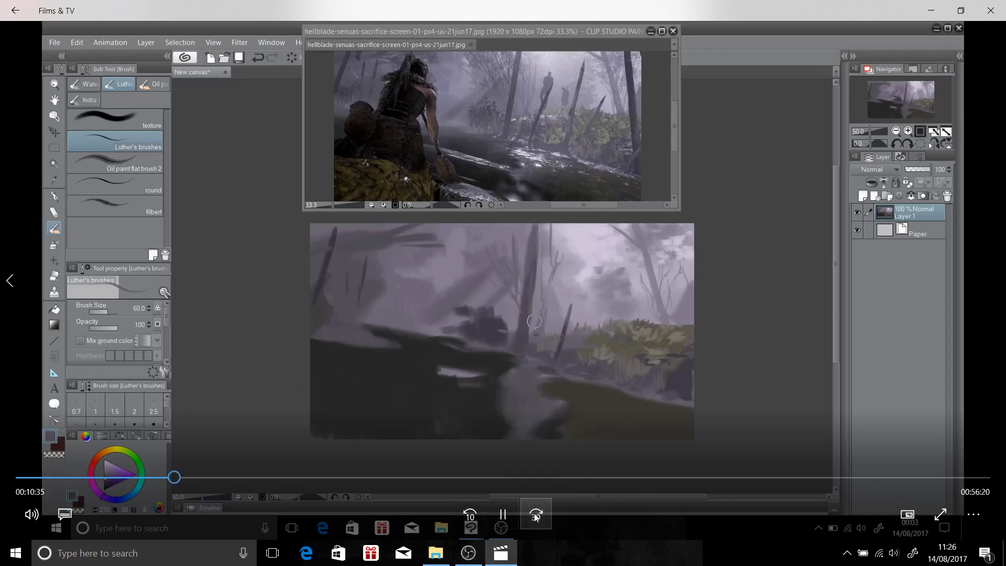
click(535, 514)
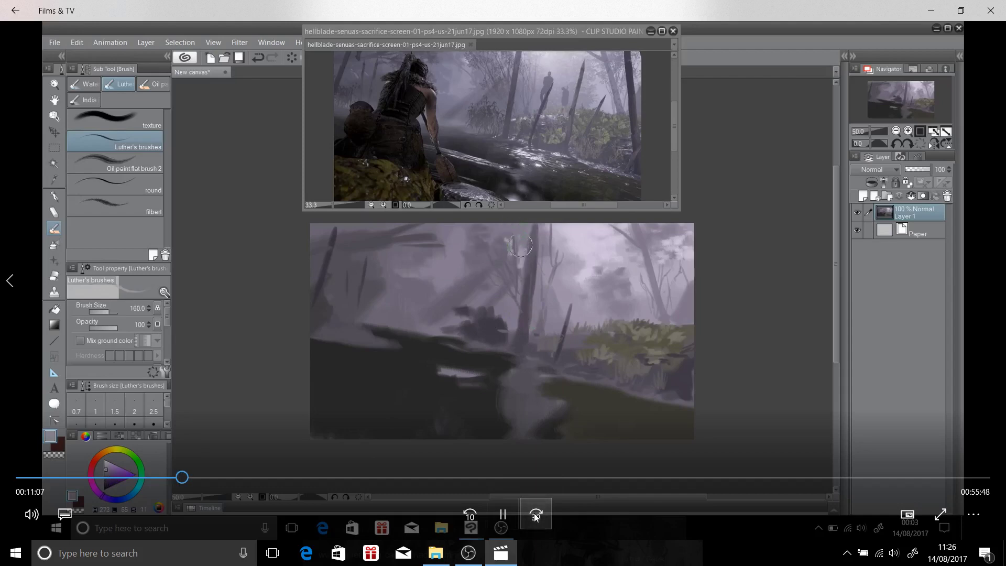
click(535, 515)
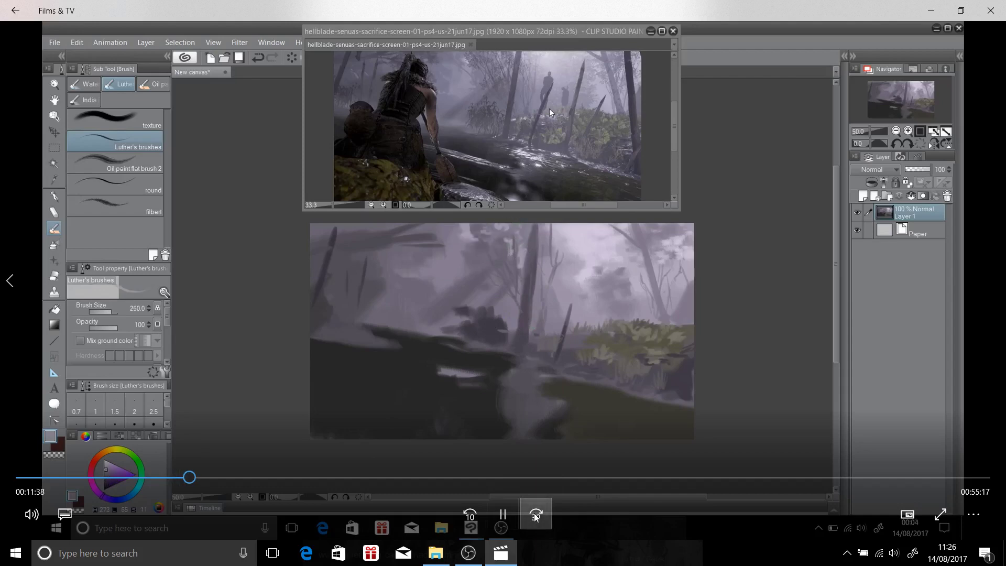
click(535, 515)
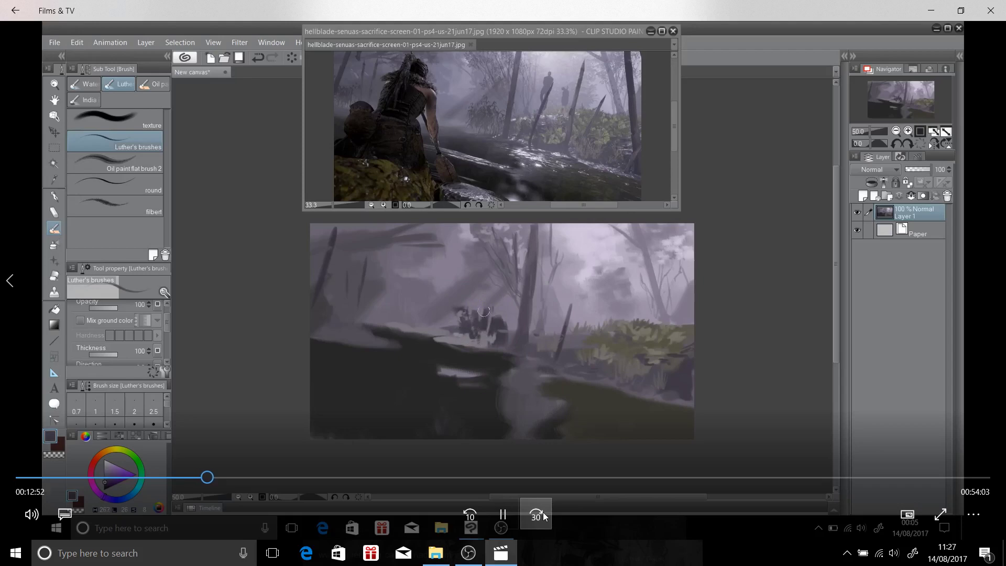
click(543, 515)
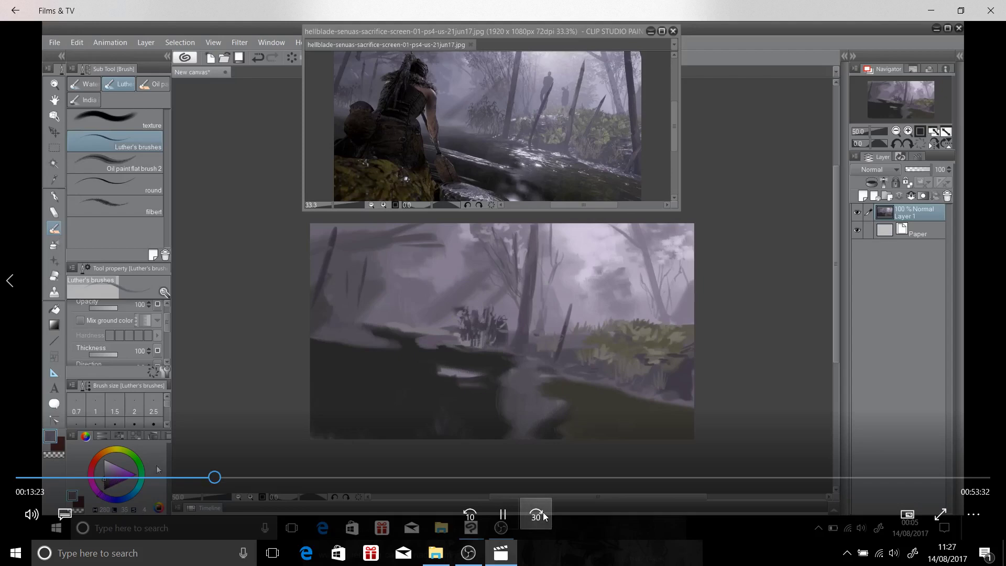
click(544, 515)
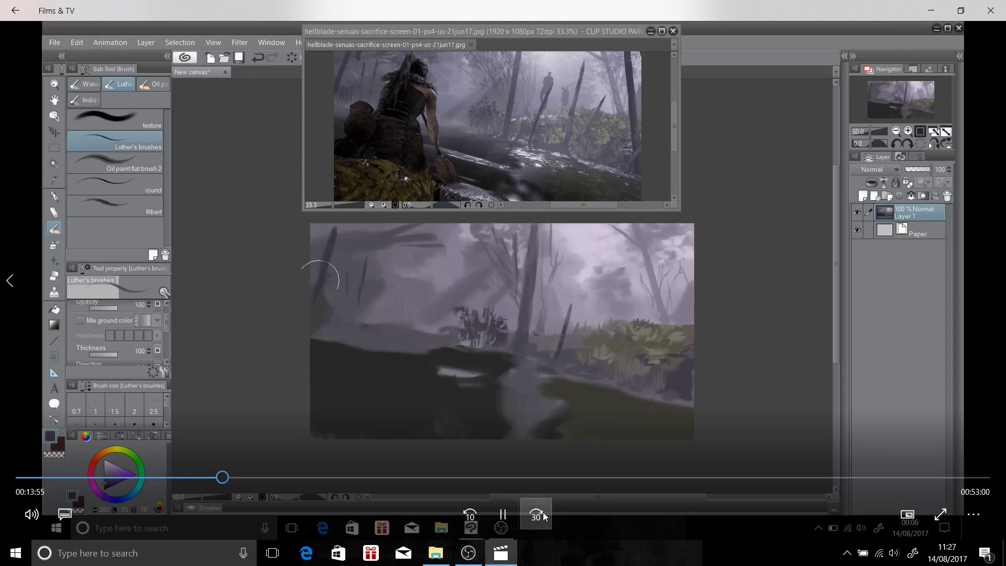
click(544, 515)
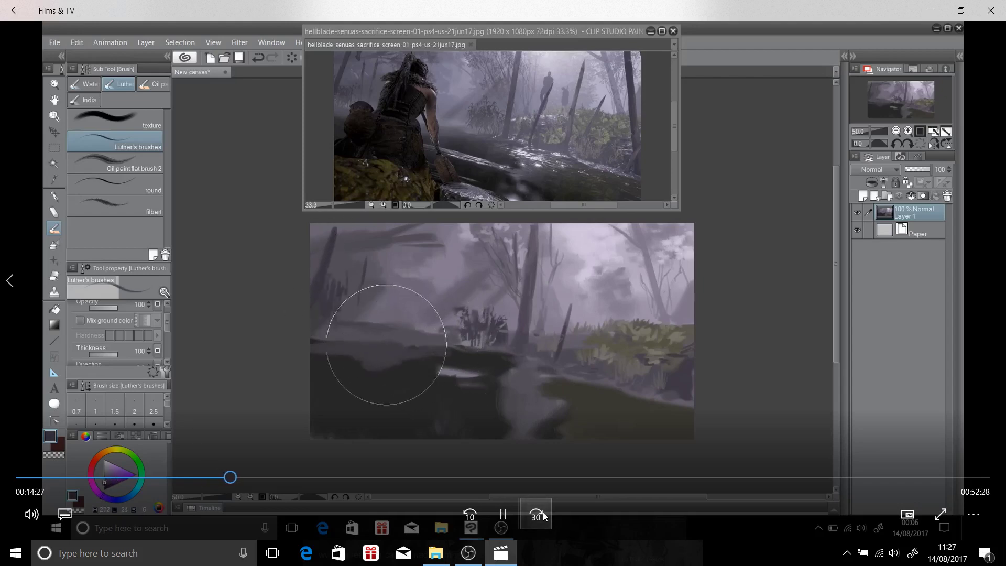
click(543, 516)
click(543, 515)
click(544, 515)
click(543, 515)
click(544, 516)
click(543, 515)
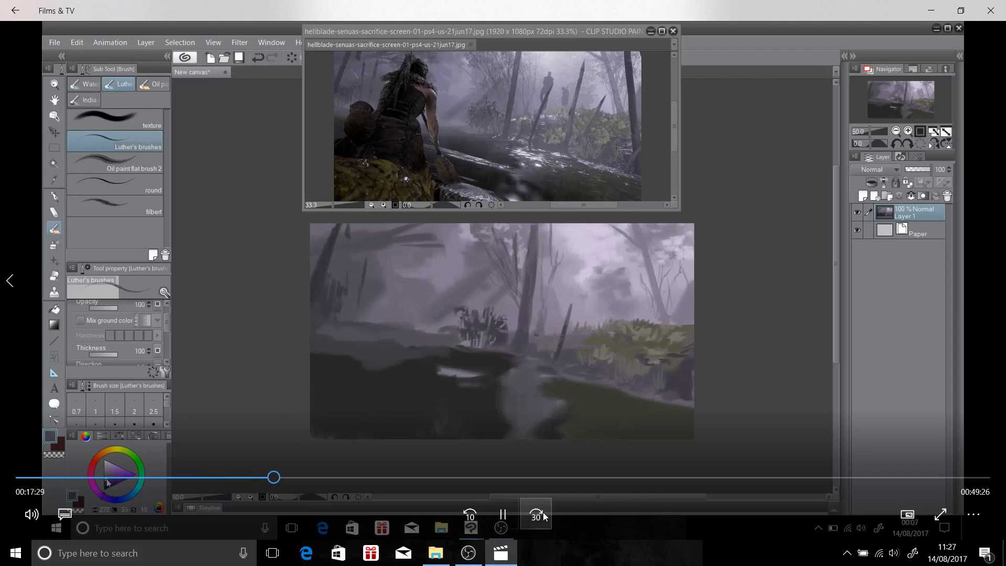
click(544, 515)
click(544, 516)
click(543, 515)
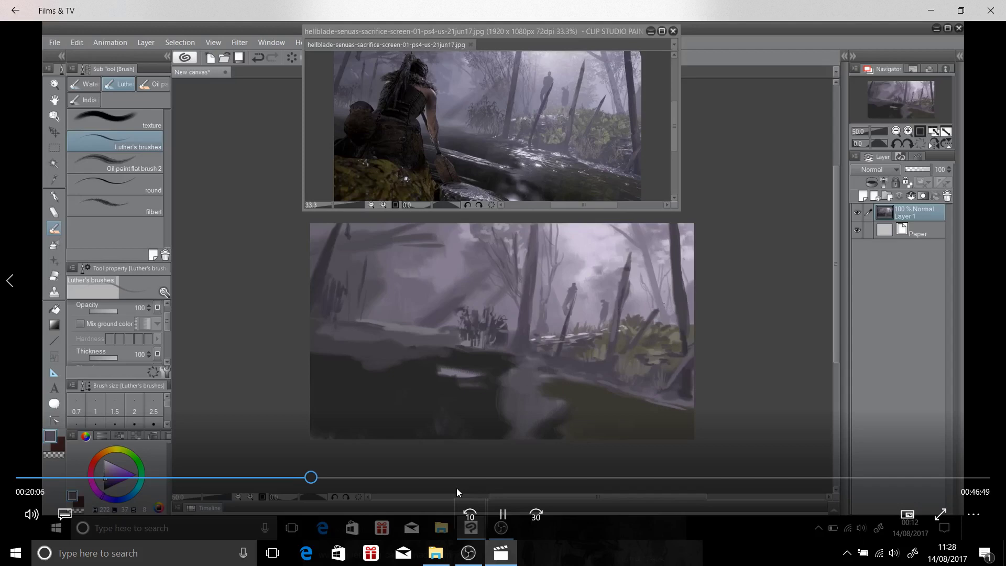
Seek the recording ahead to about 29:53, past the stream work, and return to the slightly earlier outline sketch of the figure
click(372, 479)
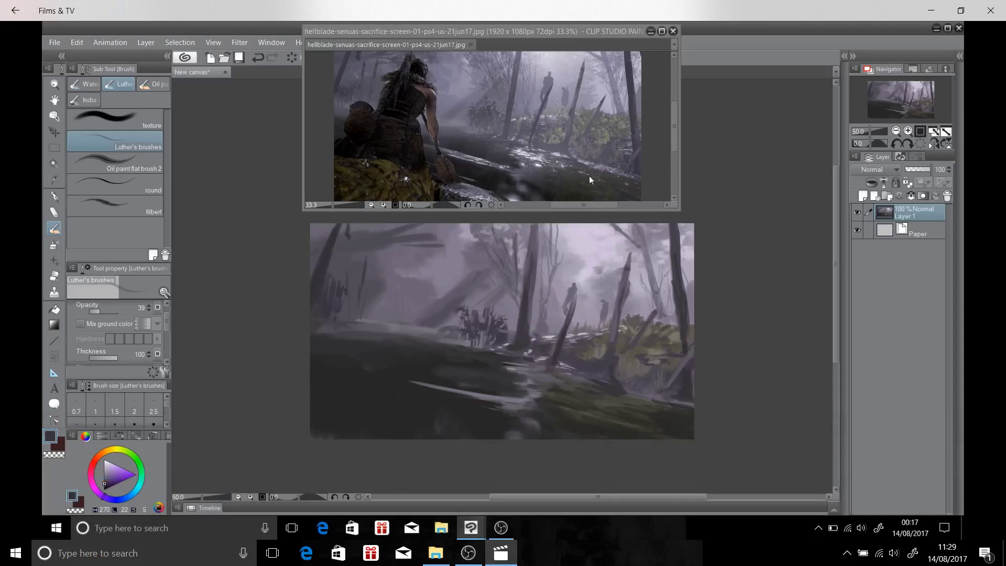
mouse_move(98, 445)
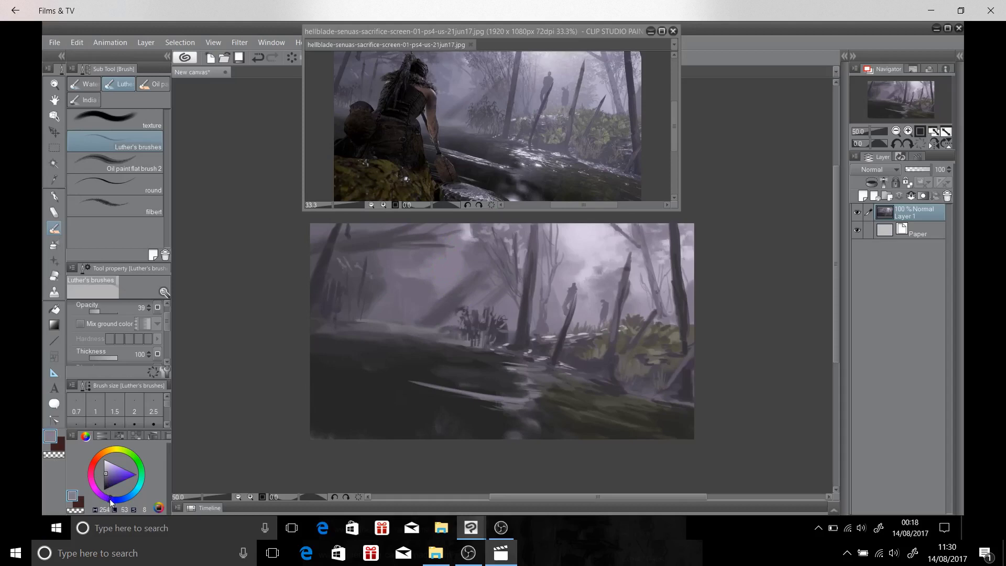
mouse_move(293, 190)
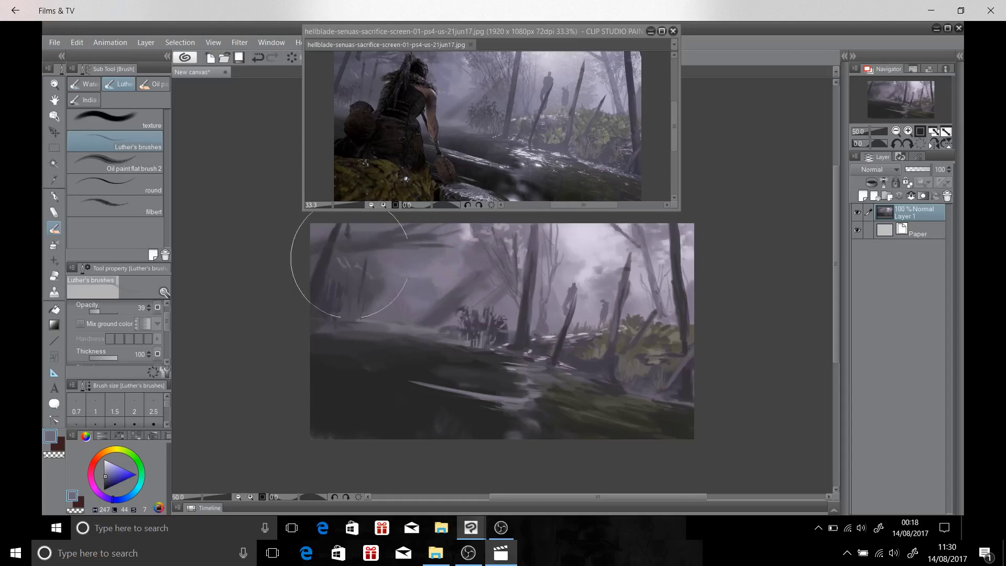
mouse_move(212, 230)
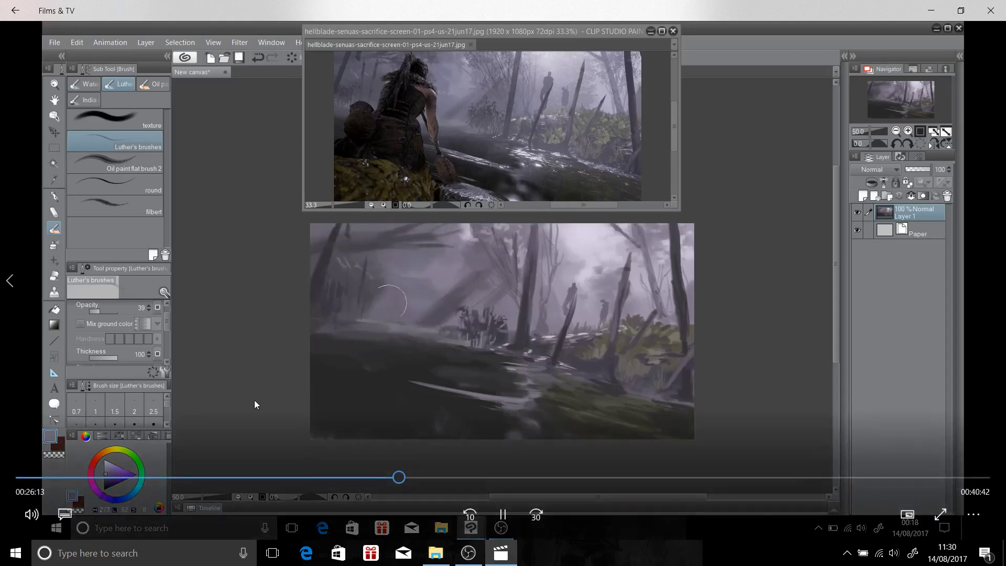
click(451, 477)
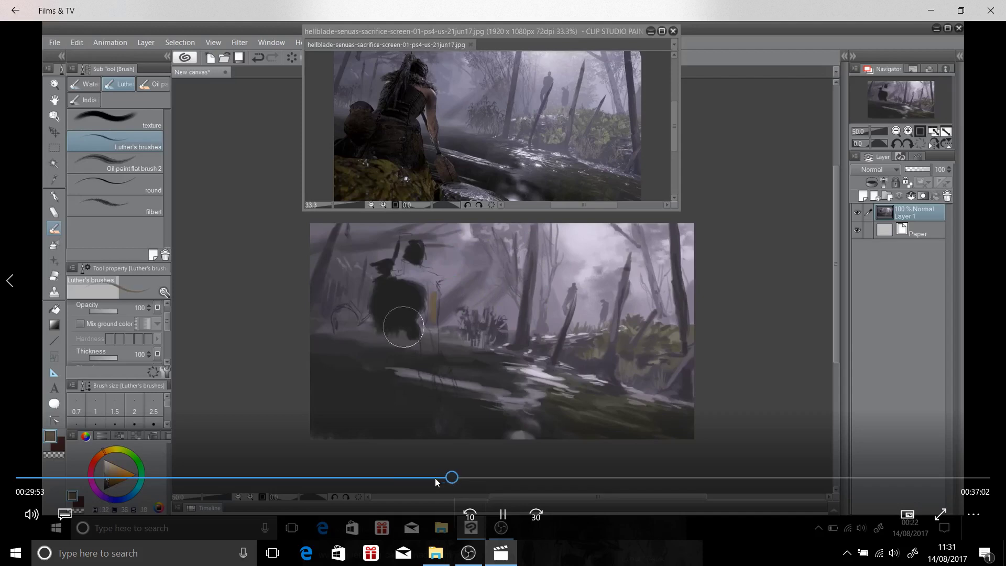
click(435, 478)
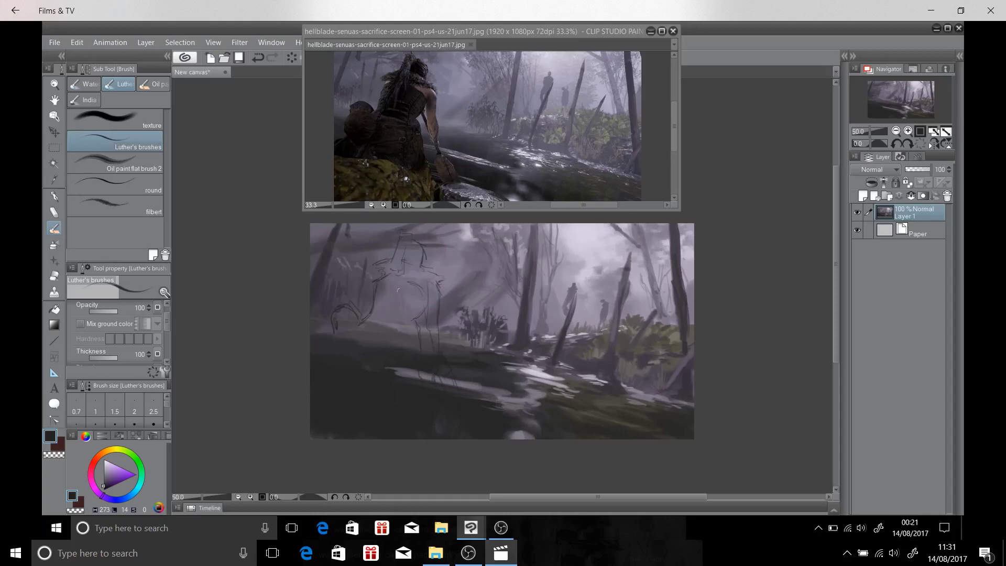
Fill the sketched figure's head, shoulder and torso with near-black strokes to form the silhouette
mouse_move(424, 263)
mouse_down()
mouse_move(409, 243)
mouse_move(395, 250)
mouse_up()
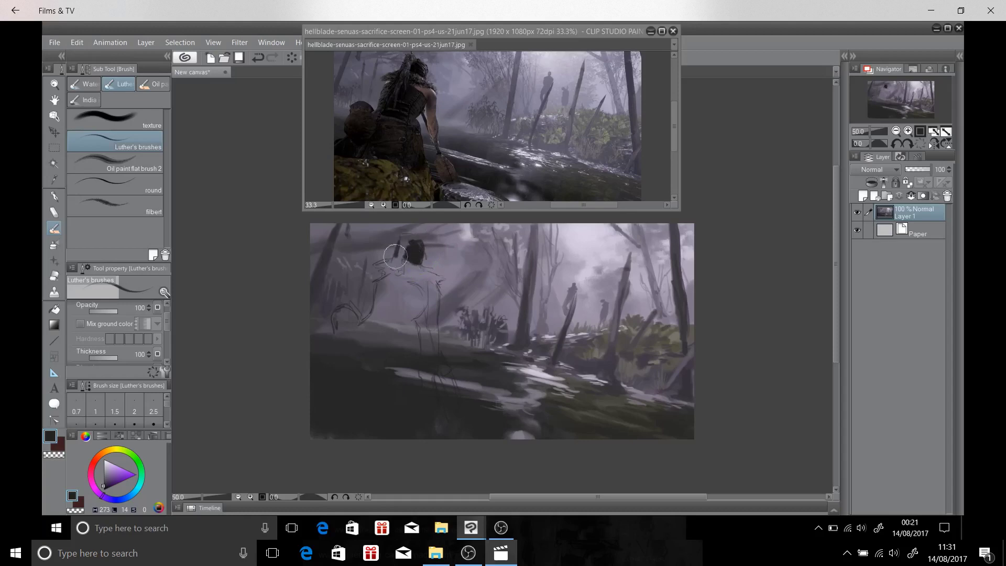
drag(393, 262, 373, 262)
mouse_move(386, 274)
mouse_down()
mouse_move(416, 265)
mouse_move(381, 303)
mouse_move(382, 314)
mouse_move(403, 290)
mouse_move(411, 303)
mouse_move(417, 295)
mouse_move(403, 290)
mouse_move(417, 307)
mouse_move(398, 327)
mouse_move(408, 334)
mouse_move(408, 312)
mouse_move(412, 338)
mouse_move(416, 297)
mouse_move(447, 270)
mouse_up()
key(bracketright)
key(bracketleft)
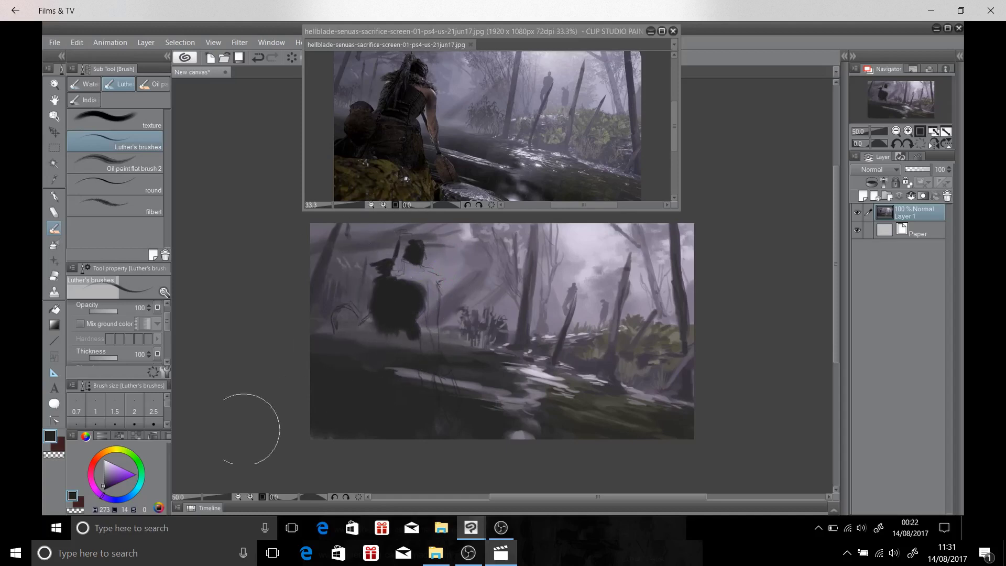
Choose a dark orange-brown (hue 32) and paint the base skin tone on the figure's upper arm
click(106, 457)
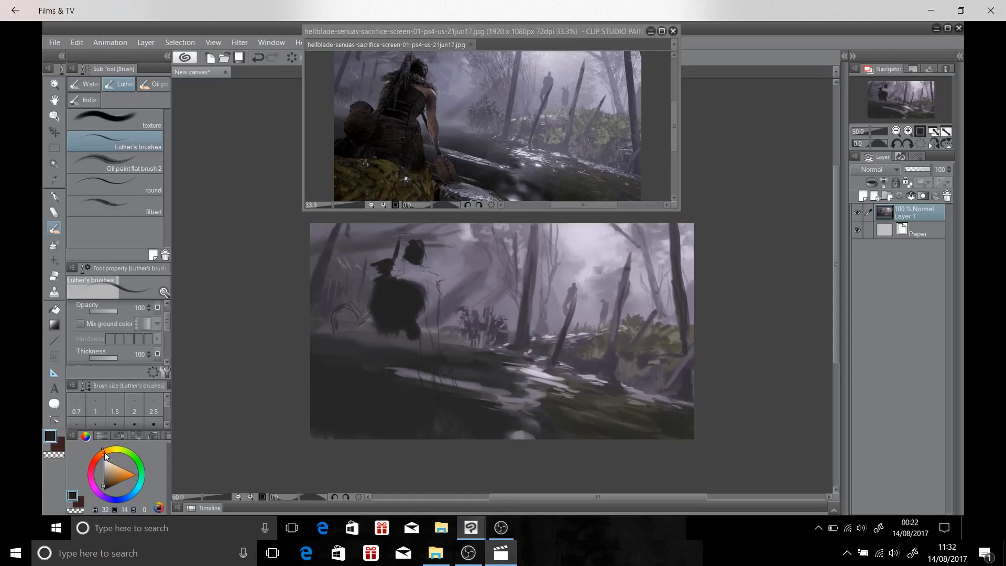
click(110, 481)
drag(433, 294, 432, 319)
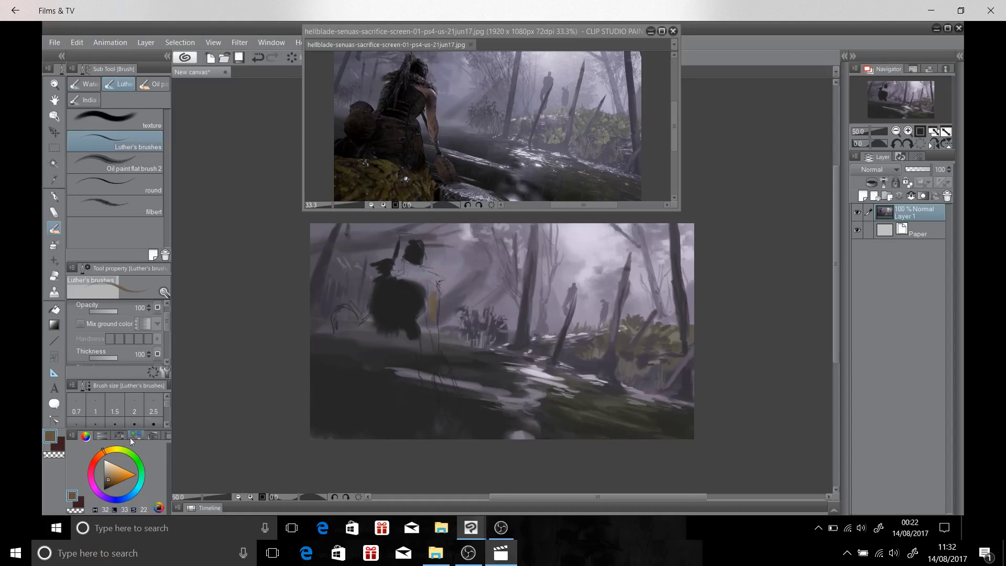
Adjust the brown skin tone and extend the figure's arm down to the forearm and hand, undoing one stray stroke
click(108, 483)
drag(108, 483, 109, 480)
drag(432, 314, 435, 331)
key(ctrl+z)
drag(425, 330, 418, 337)
mouse_move(831, 237)
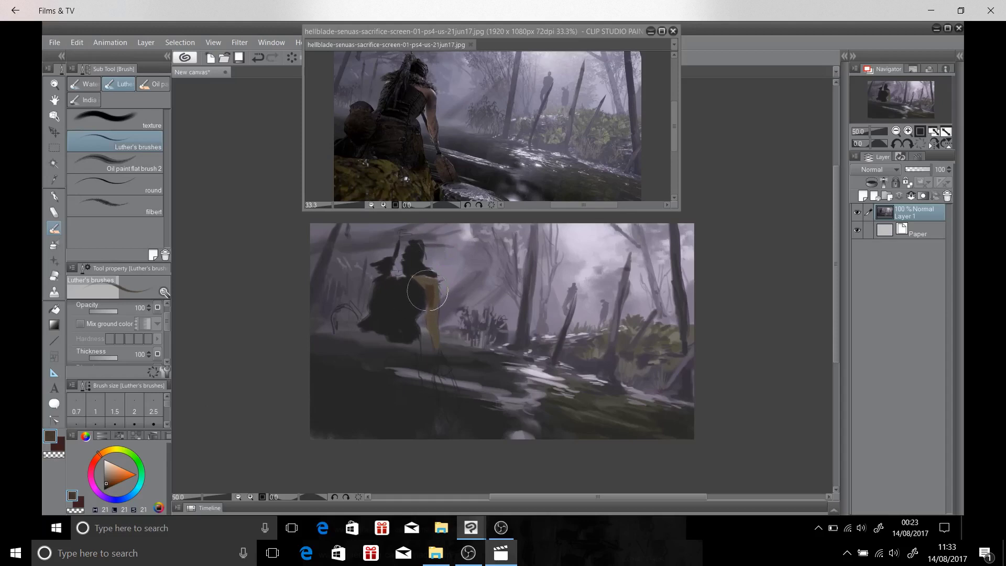
mouse_move(412, 338)
mouse_down()
mouse_move(429, 346)
mouse_move(438, 322)
mouse_move(438, 347)
mouse_up()
mouse_move(127, 486)
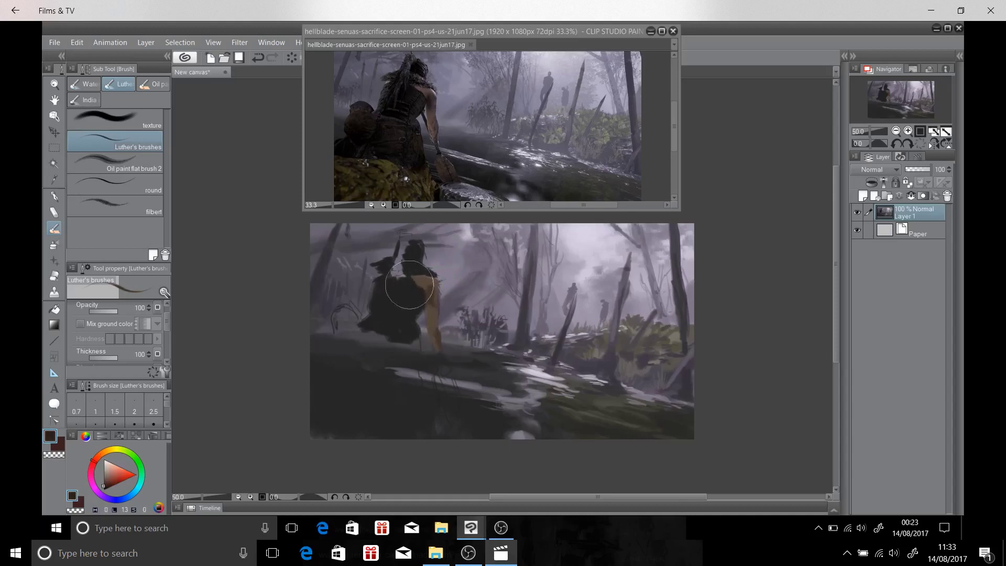
Seek the recording ahead to the zoomed-in detailing of the figure
mouse_move(240, 404)
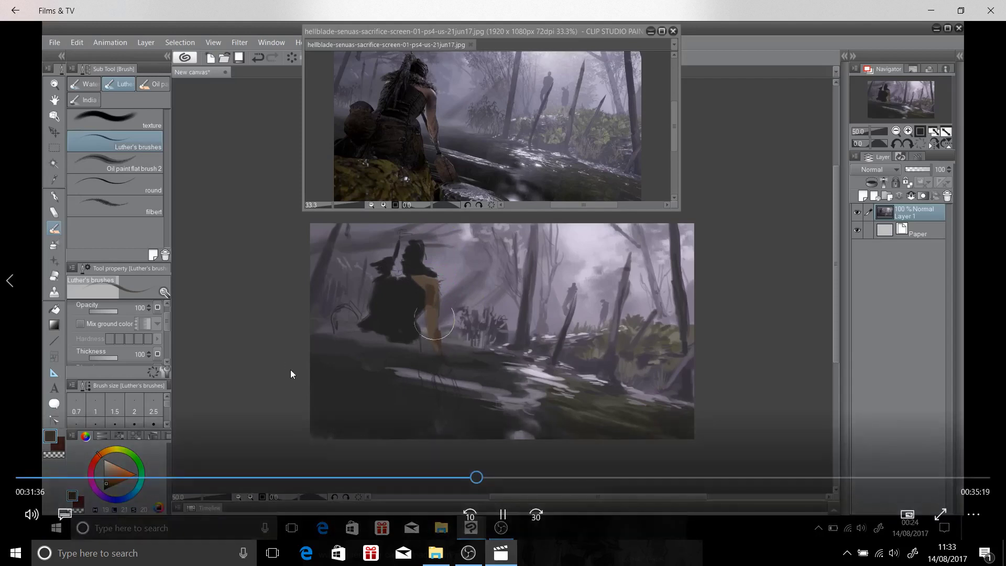
click(526, 478)
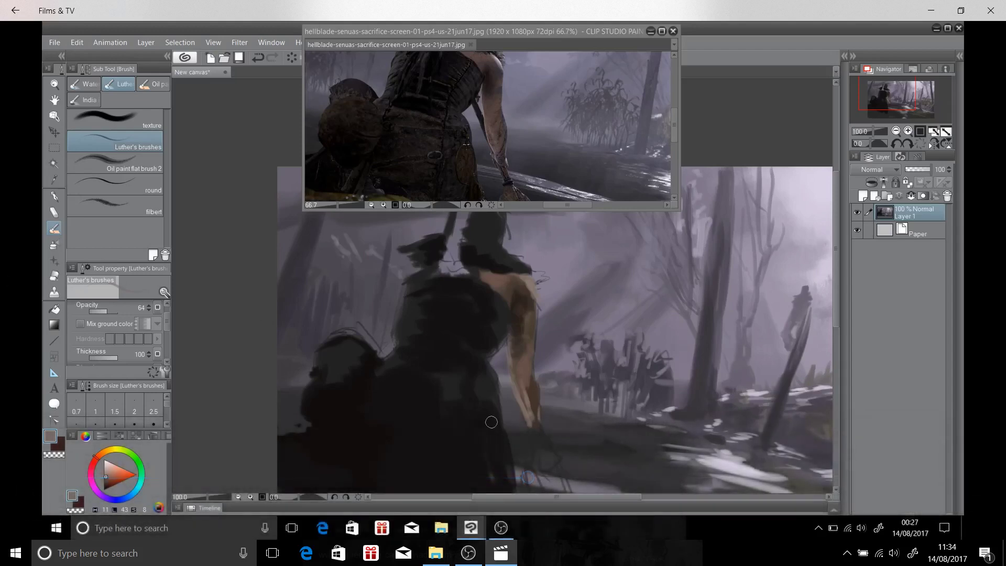
Seek the recording ahead to the refinement of the figure's forearm and watch the work continue up to the shoulders
mouse_move(306, 317)
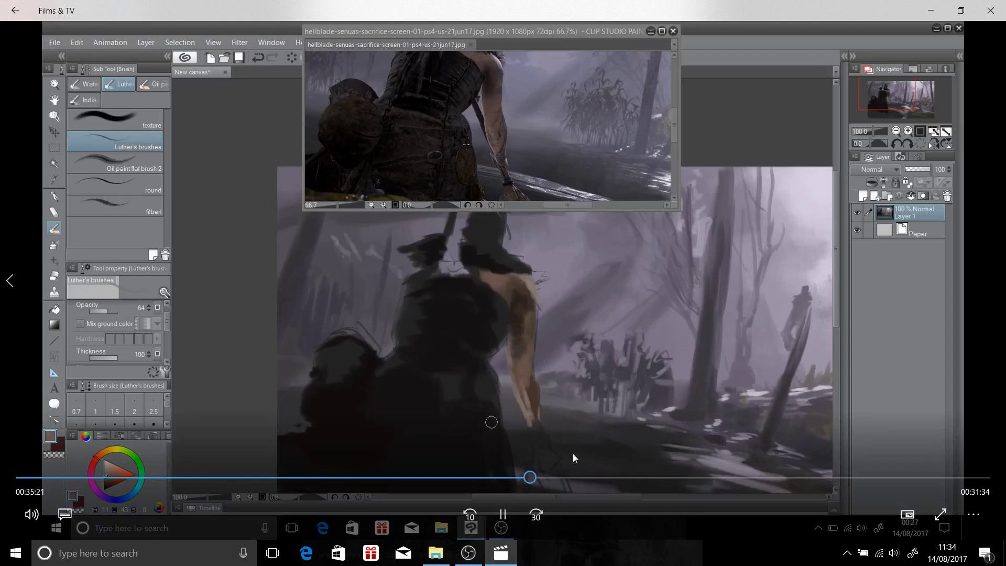
click(555, 476)
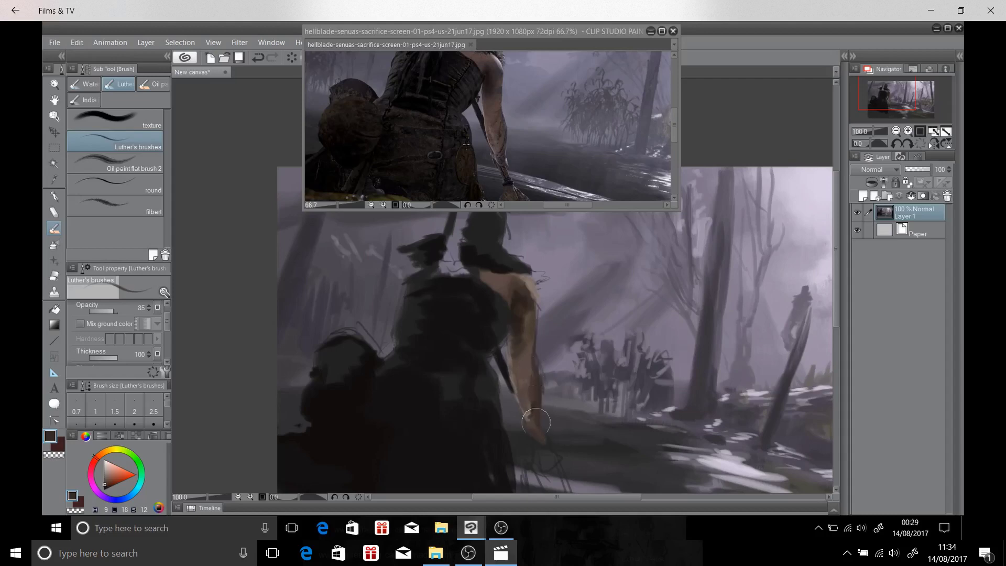
mouse_move(485, 108)
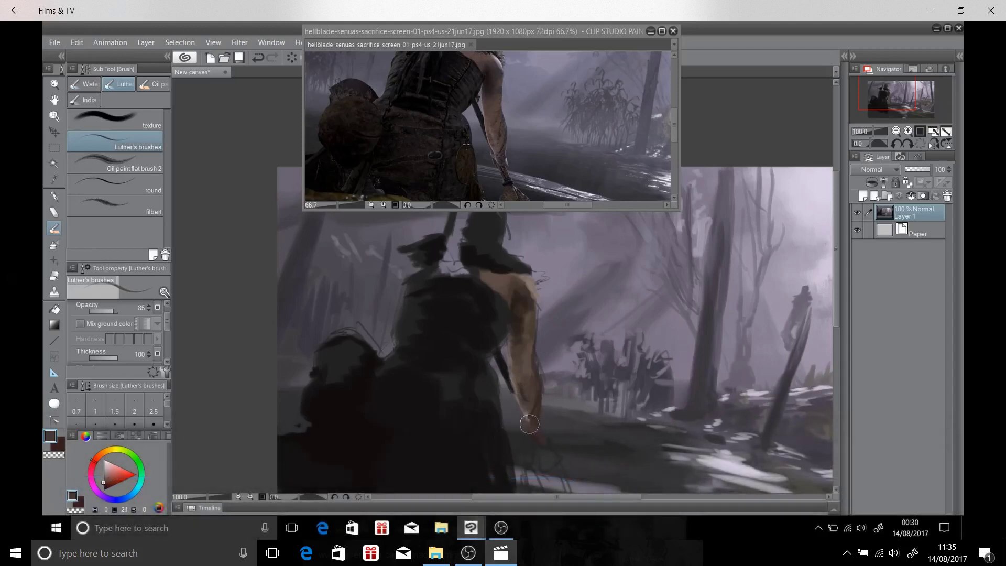
mouse_move(302, 426)
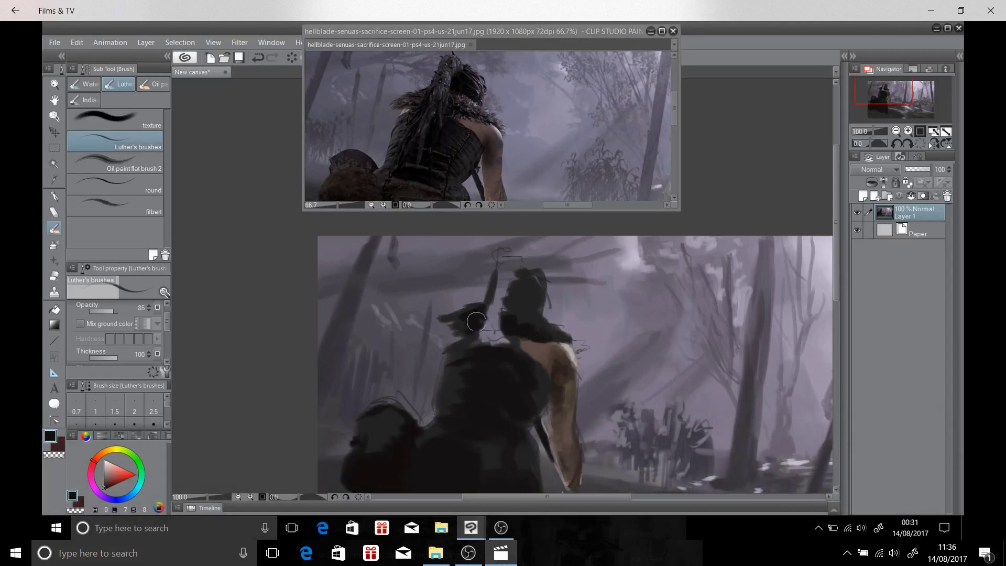
mouse_move(454, 292)
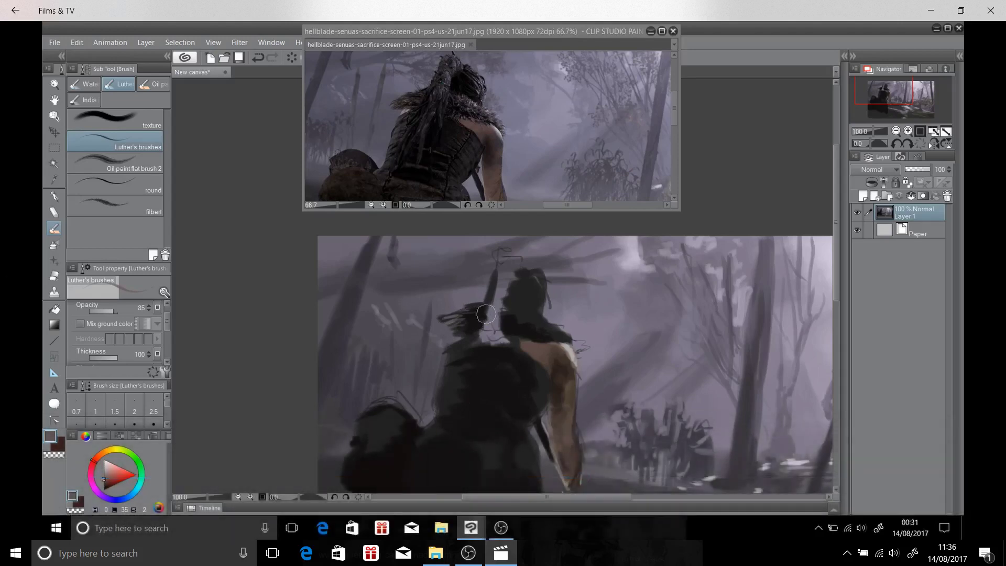
Seek the recording ahead to the fur collar at 41:07 and on to the painting of the reddish-brown clothing
mouse_move(511, 494)
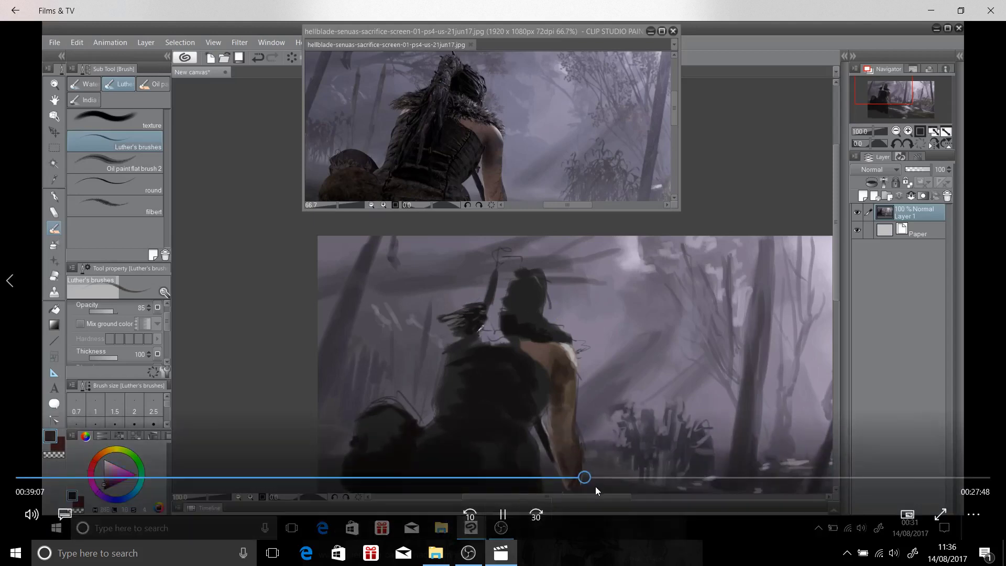
click(613, 477)
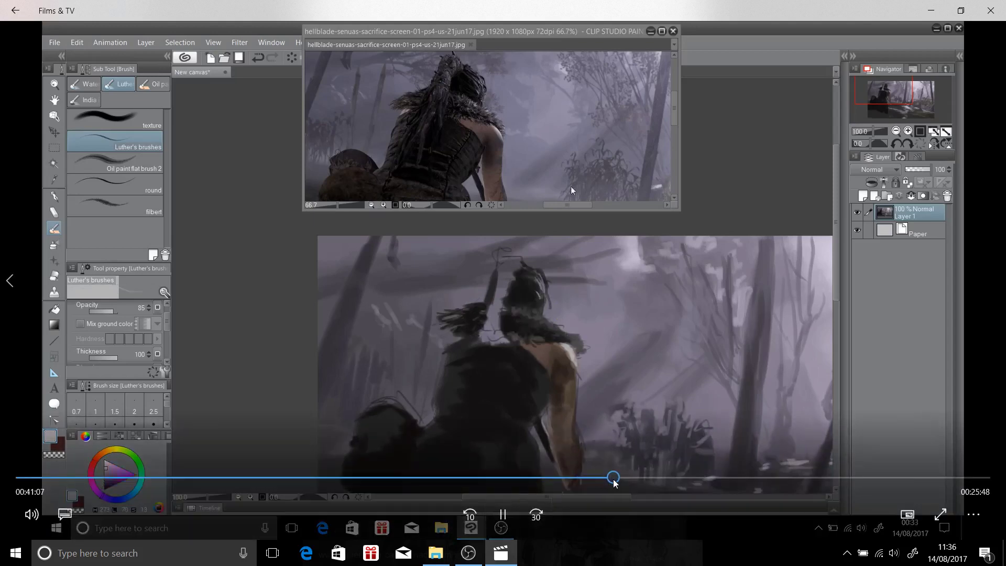
click(655, 477)
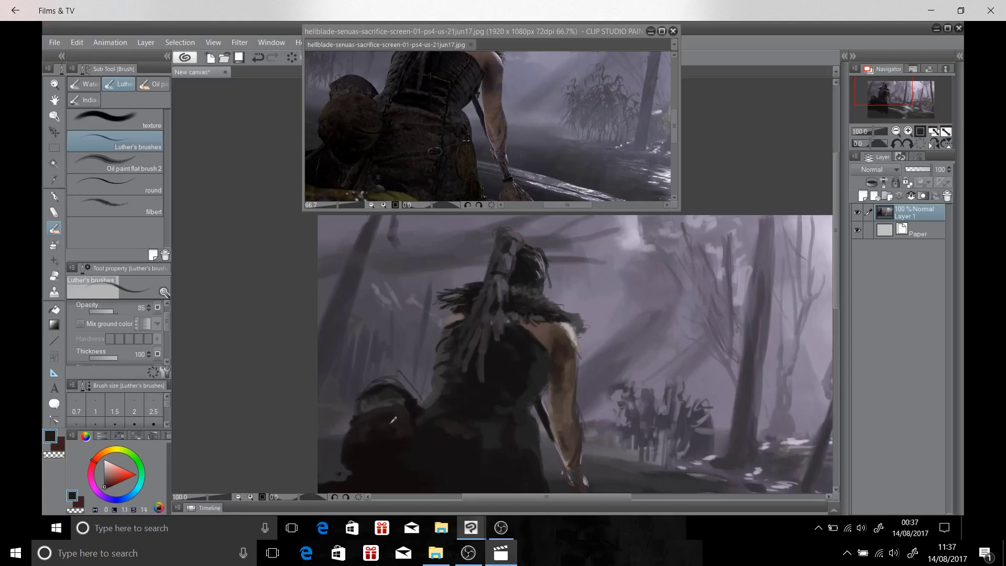
Seek the recording ahead to the hand area at 49:19 and on to the rock and water beside the figure
mouse_move(634, 405)
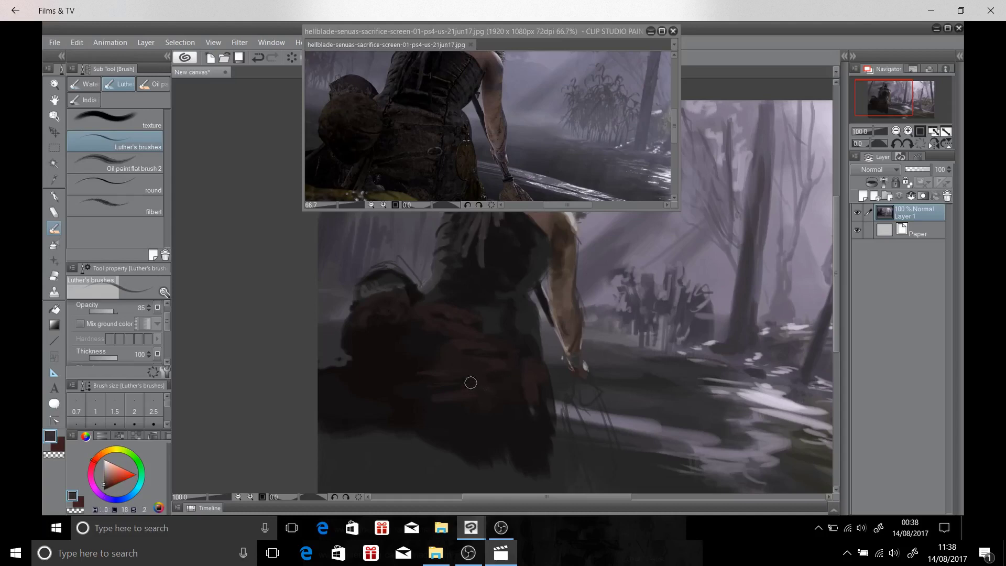
mouse_move(453, 344)
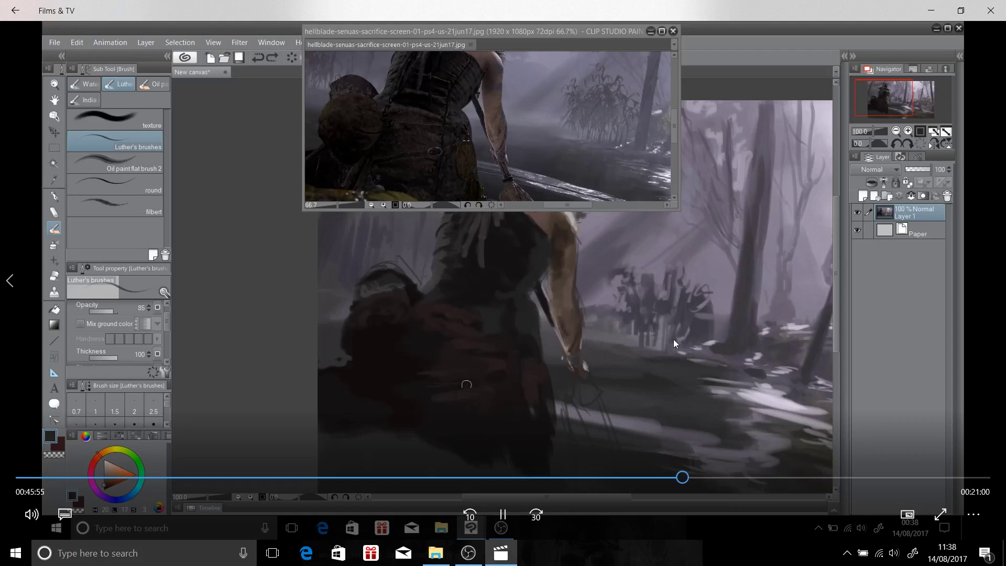
click(729, 478)
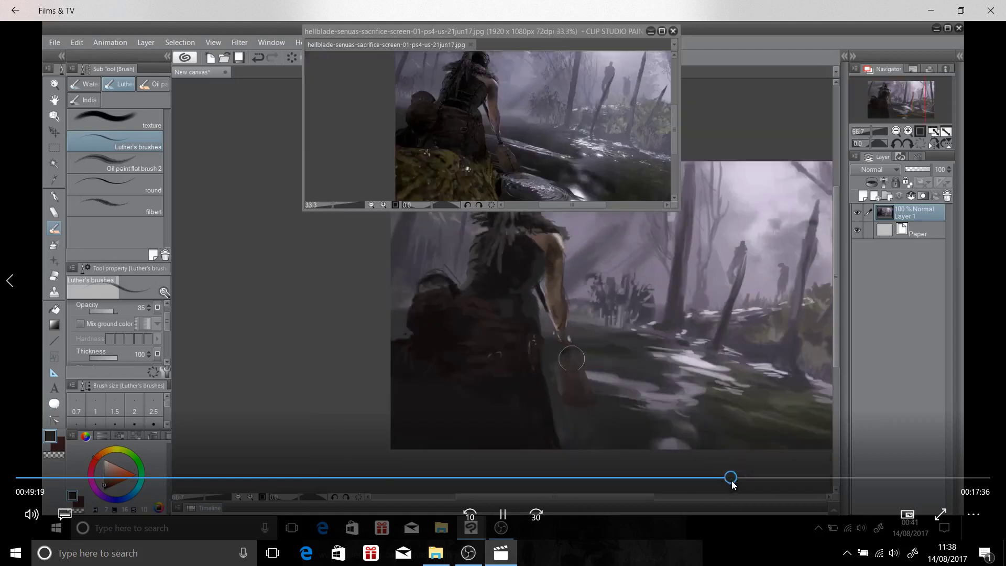
click(784, 478)
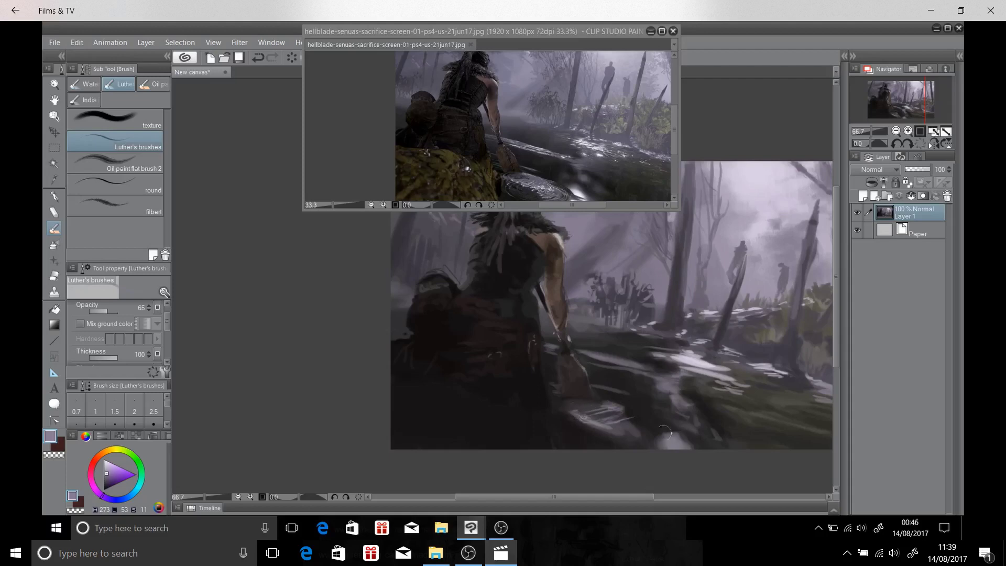
Seek the recording ahead to the mossy foreground and water ripples at 56:31, and on to the background trees
alt+click(625, 426)
mouse_move(942, 377)
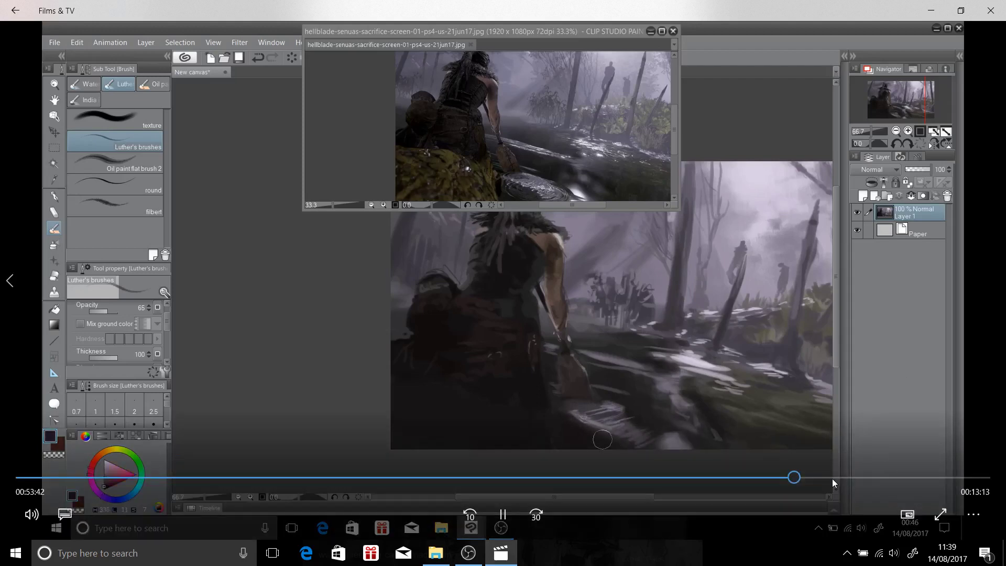
click(832, 479)
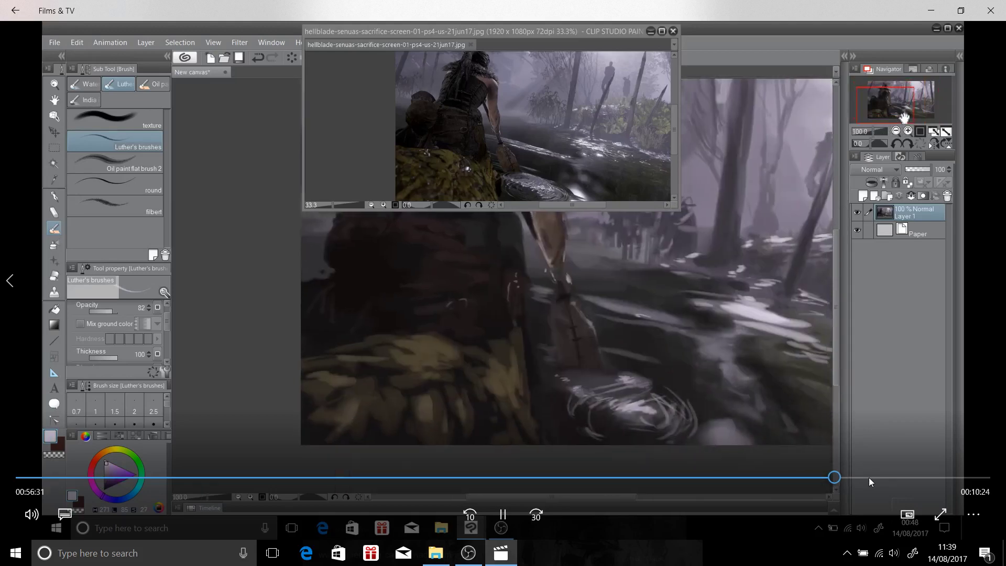
click(868, 477)
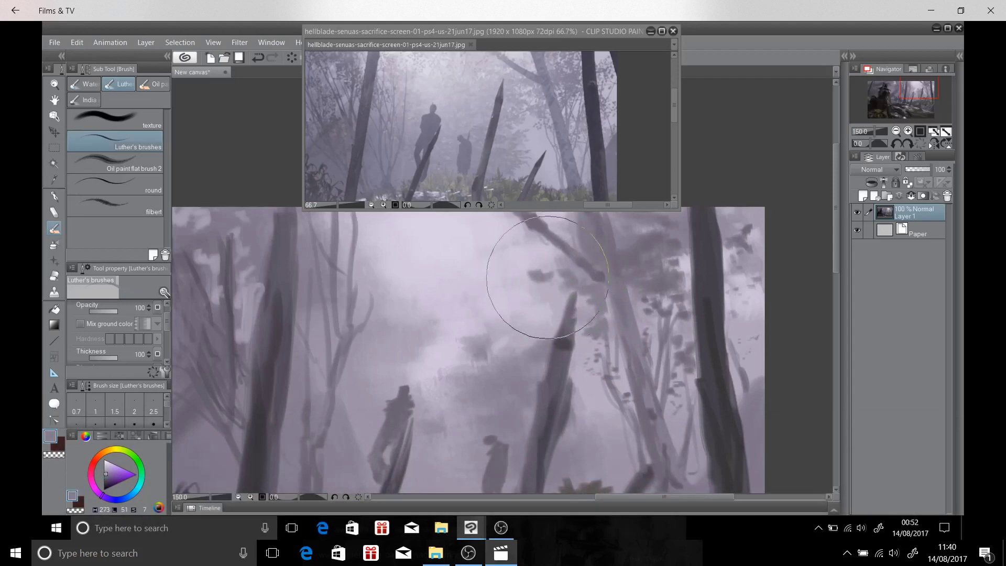
Seek the recording through the misty background stage to 1:02:48 and on to the tree branches at 1:03:23
mouse_move(697, 429)
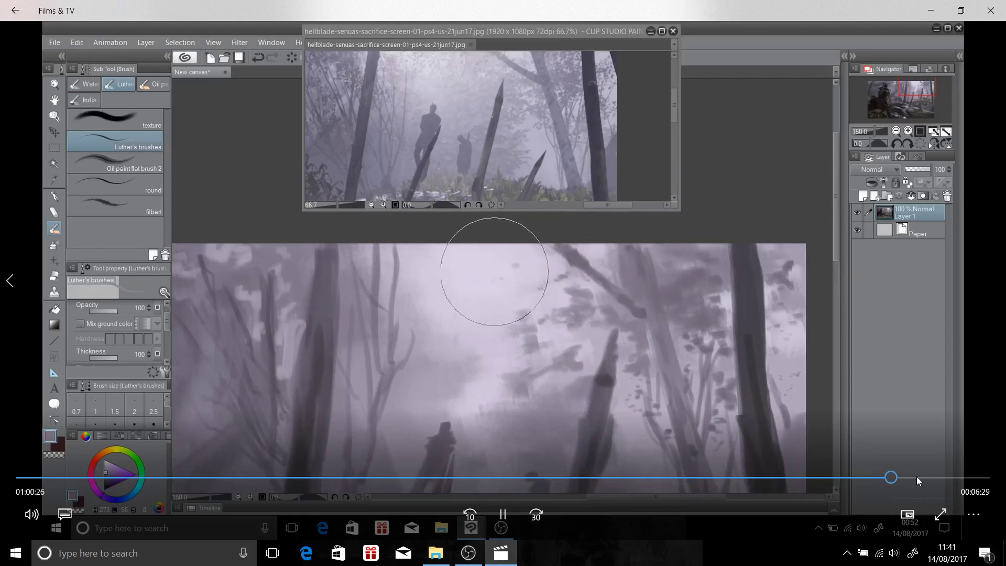
click(917, 477)
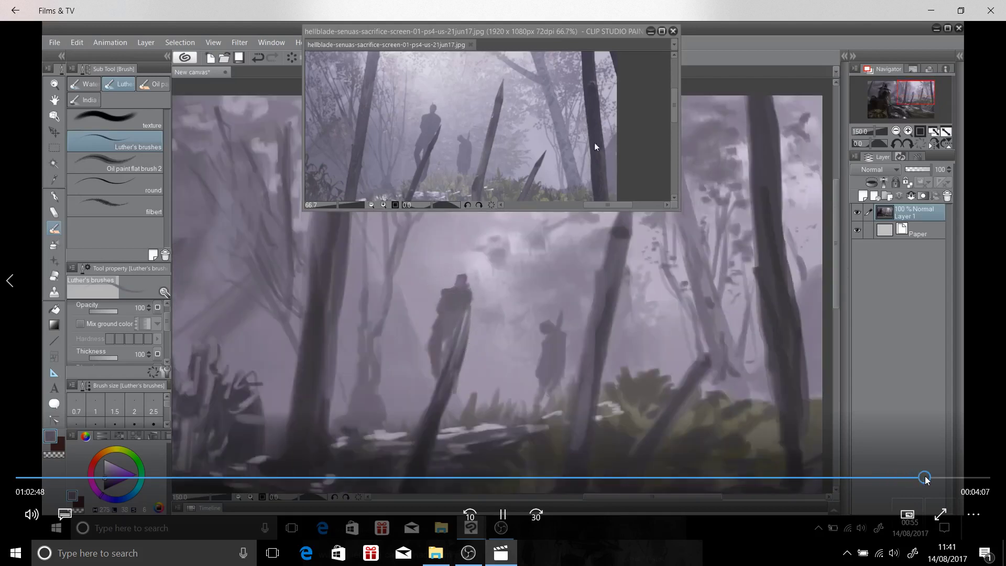
click(925, 477)
click(932, 477)
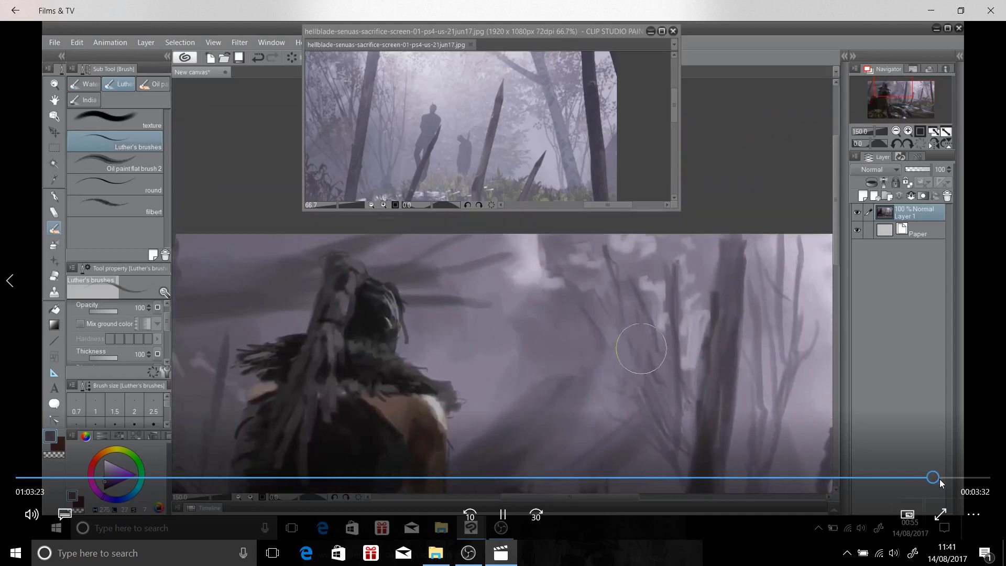
Skip the recording ahead twice by 30 seconds to the zoomed-out view of the scene and pause it
click(536, 509)
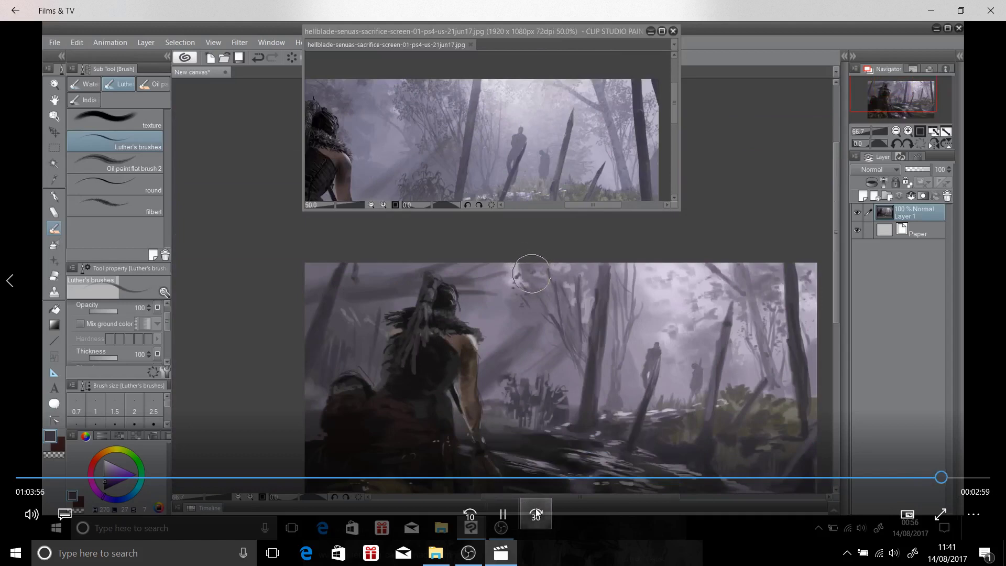
click(535, 509)
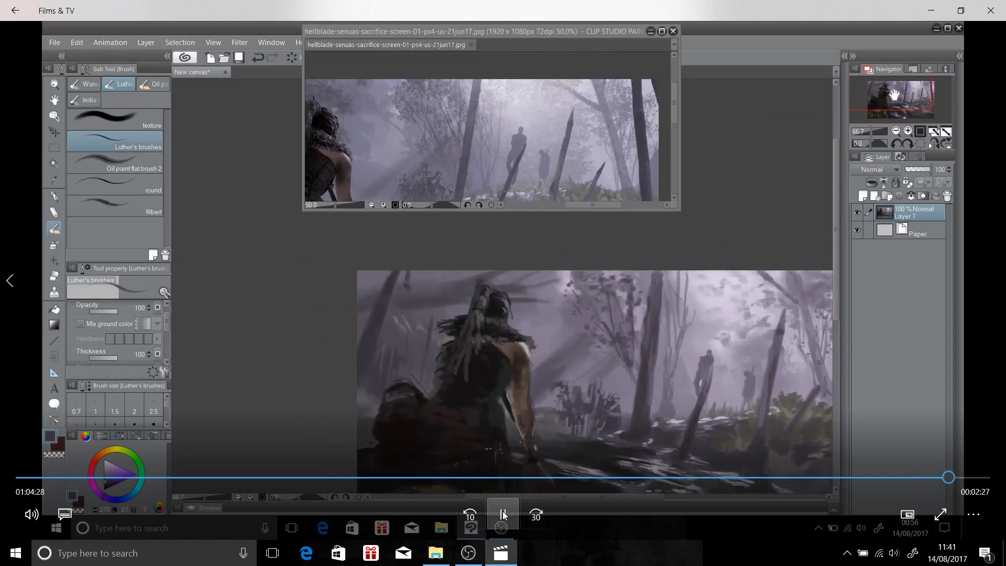
click(502, 512)
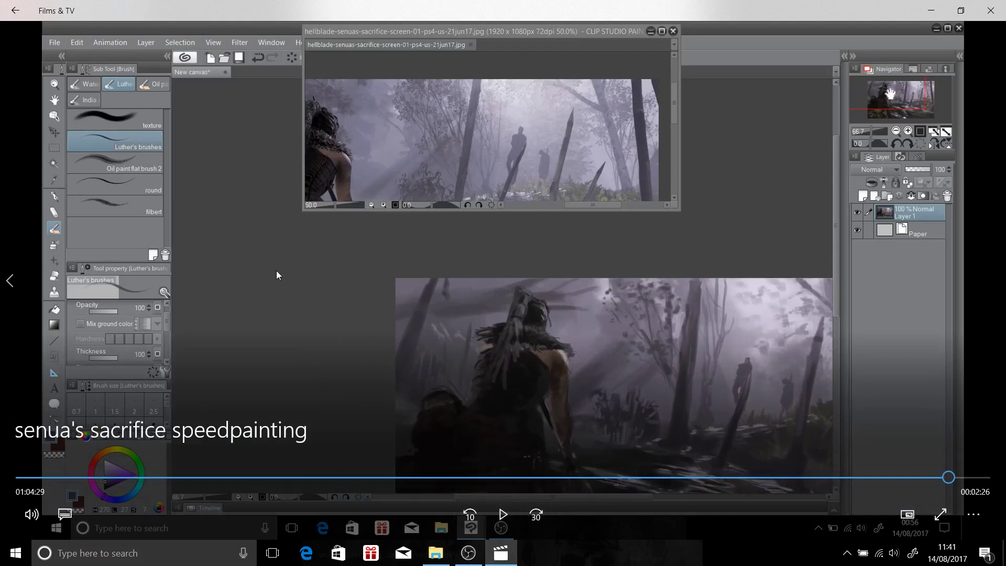
Resume the recording until the close-up of the ground at 1:04:59, pause it and close the video player
click(492, 517)
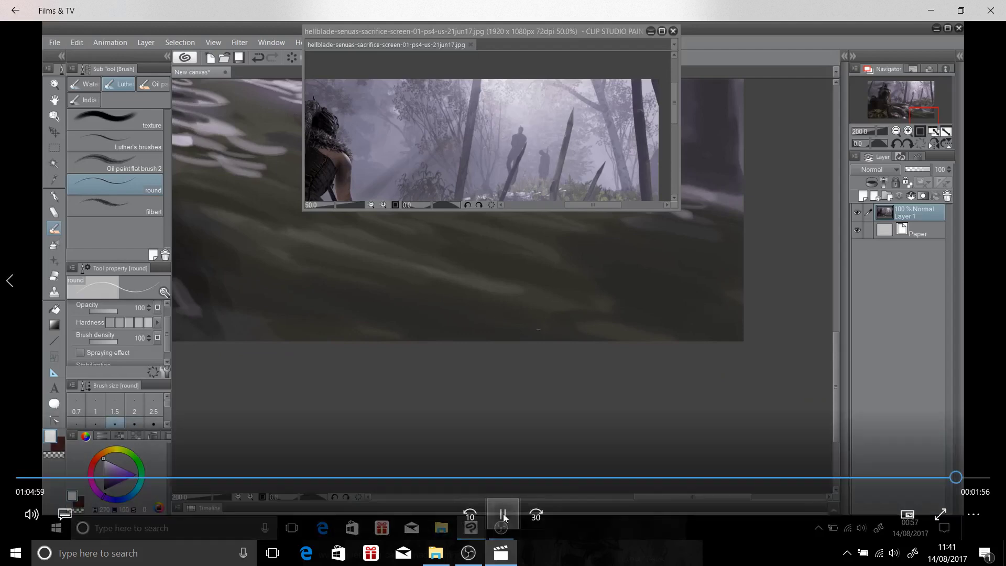
click(503, 513)
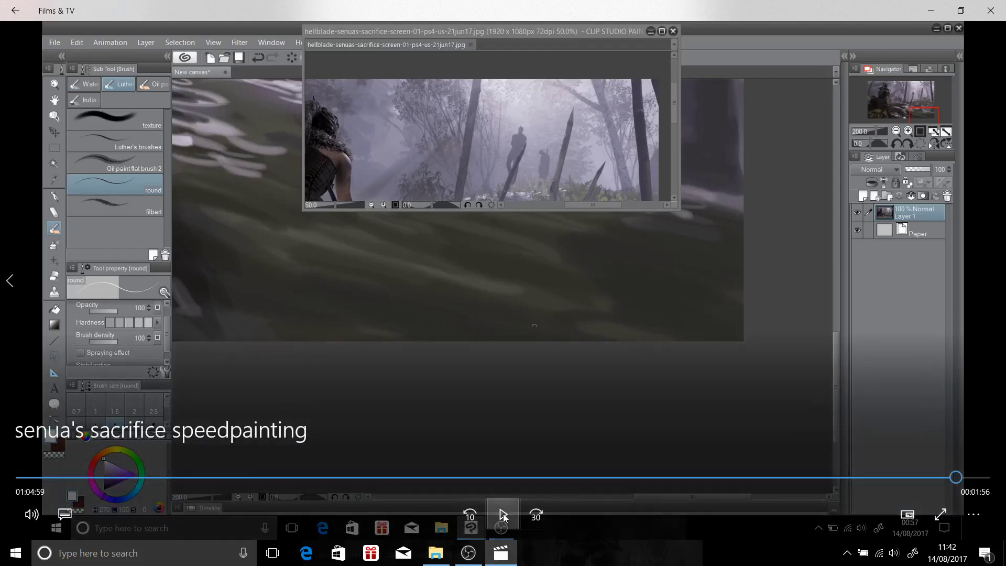
click(995, 15)
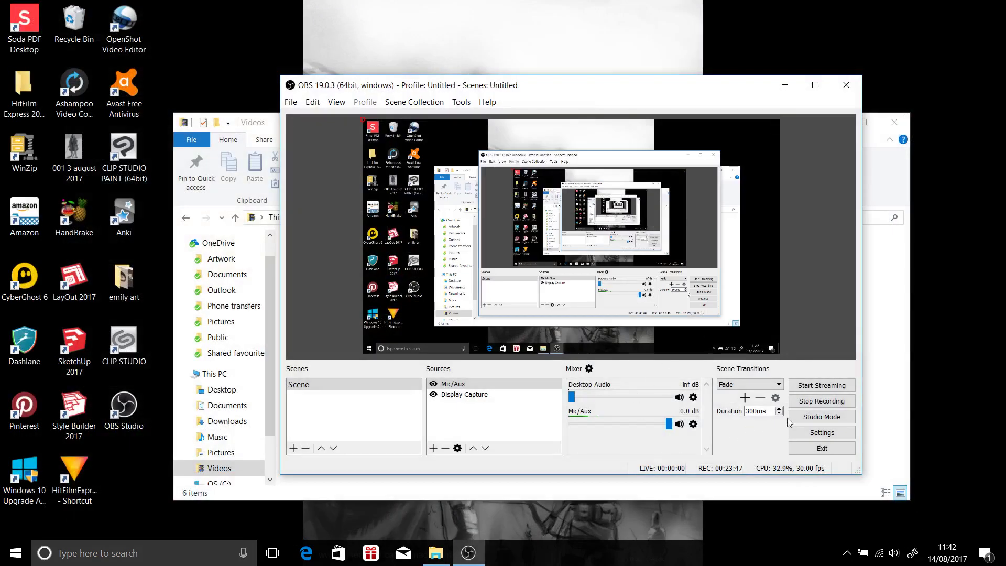